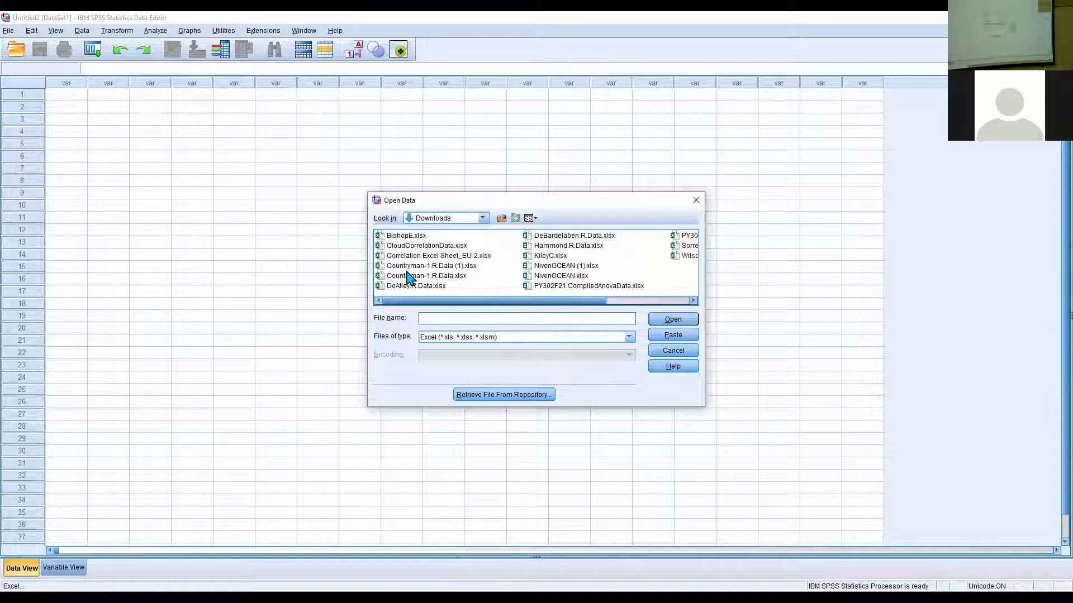
# - Import Sheet1 of SorrellsCR.xlsx as a dataset, reading the variable names from the first row
pyautogui.moveTo(467, 305); pyautogui.dragTo(534, 306)
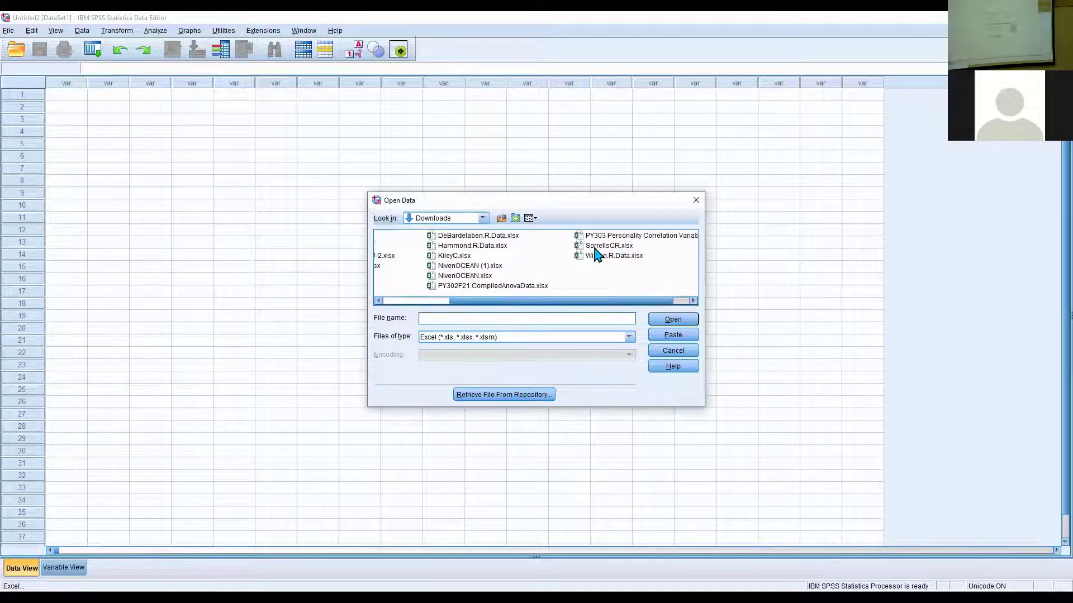
pyautogui.click(595, 248)
pyautogui.click(664, 320)
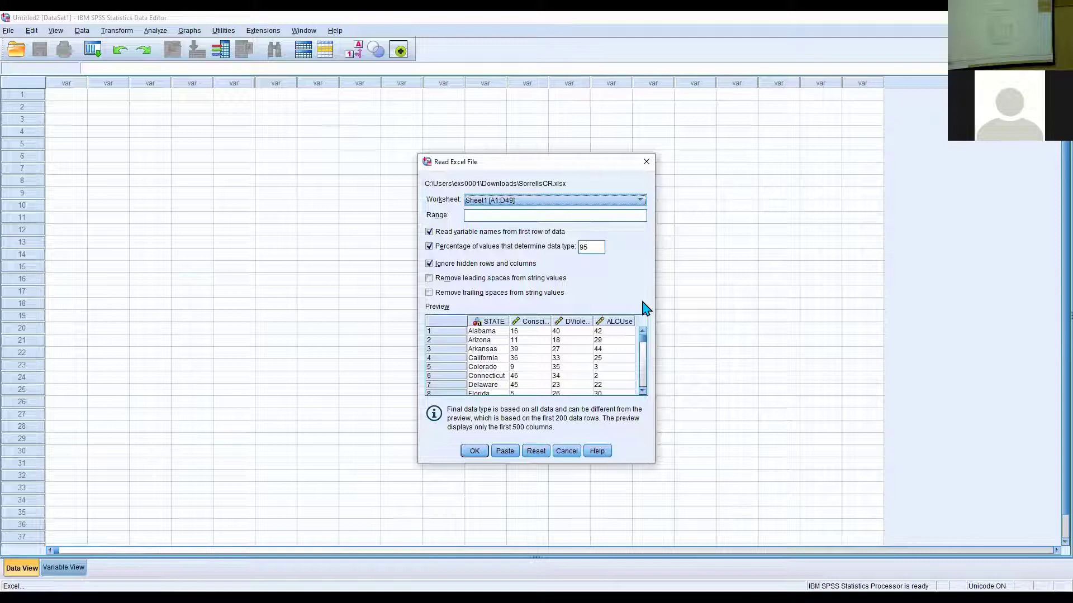
pyautogui.click(472, 452)
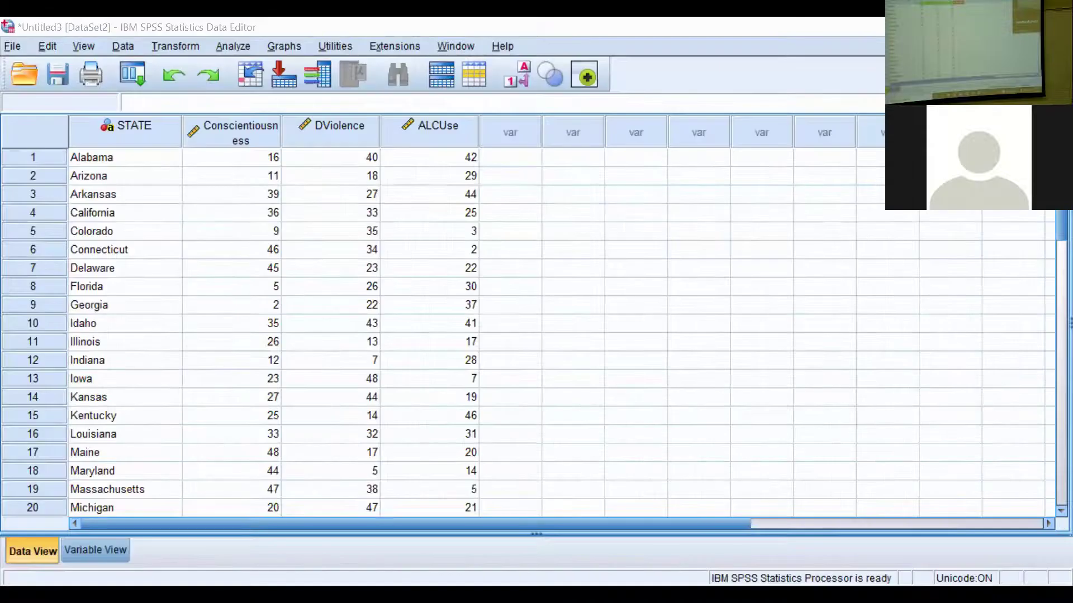
# - Set up a Descriptives analysis with Conscientiousness, DViolence and ALCUse as its variables
pyautogui.click(233, 46)
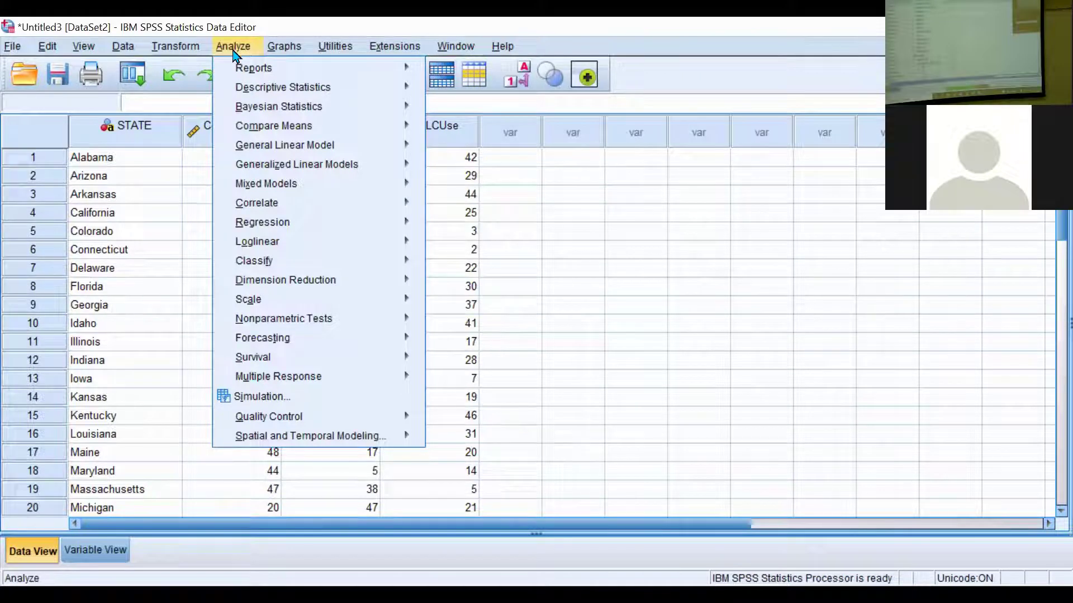
pyautogui.moveTo(291, 88)
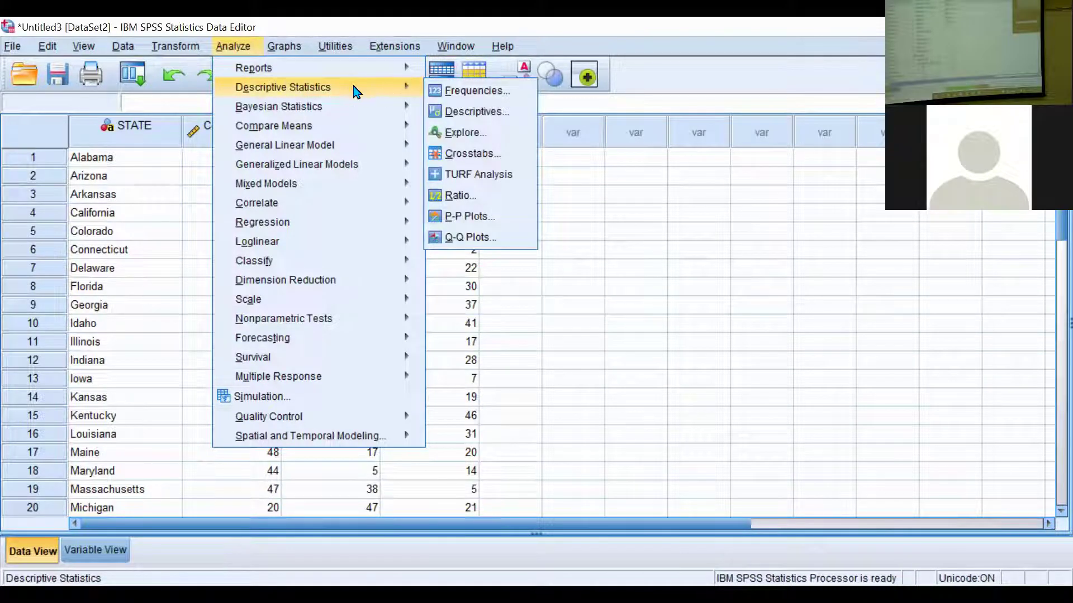
pyautogui.click(459, 113)
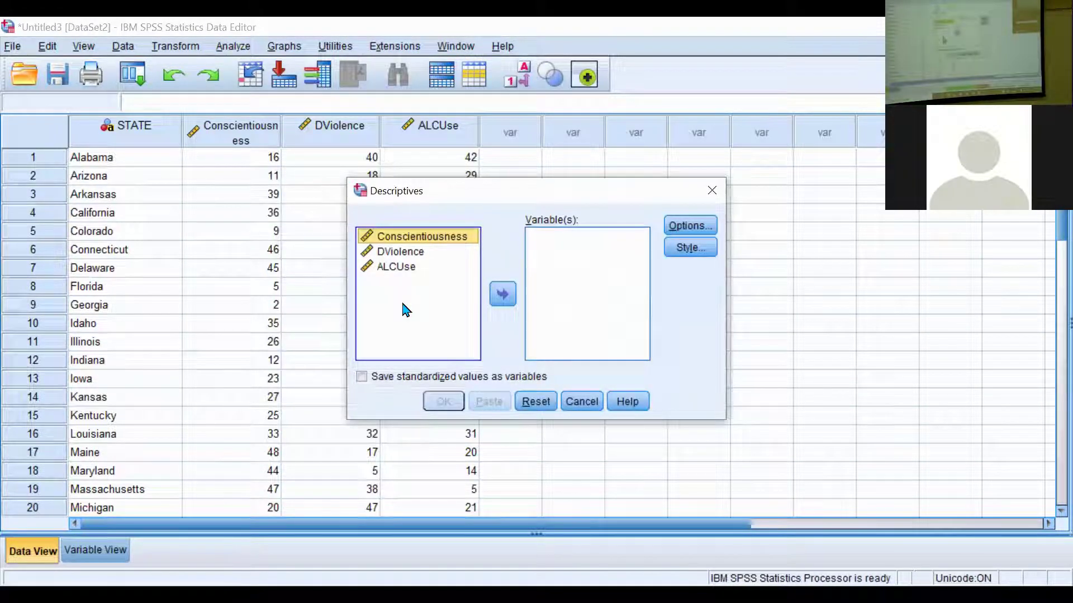
pyautogui.click(502, 294)
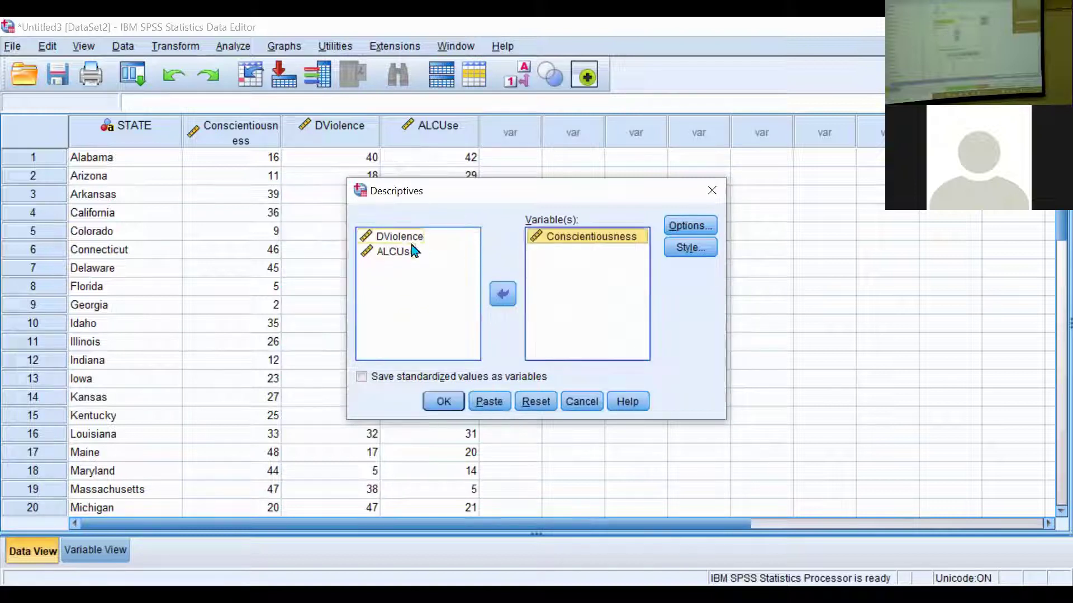
pyautogui.click(410, 240)
pyautogui.click(502, 294)
pyautogui.click(502, 294)
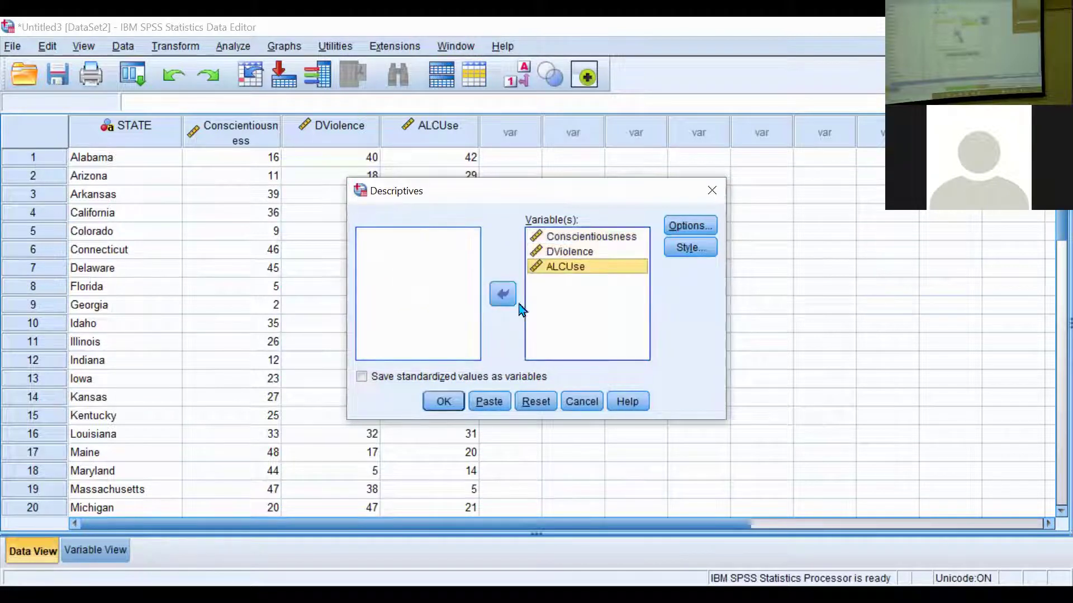
# - Exclude minimum and maximum from the descriptive statistics, keeping mean and standard deviation, and run the analysis
pyautogui.click(689, 225)
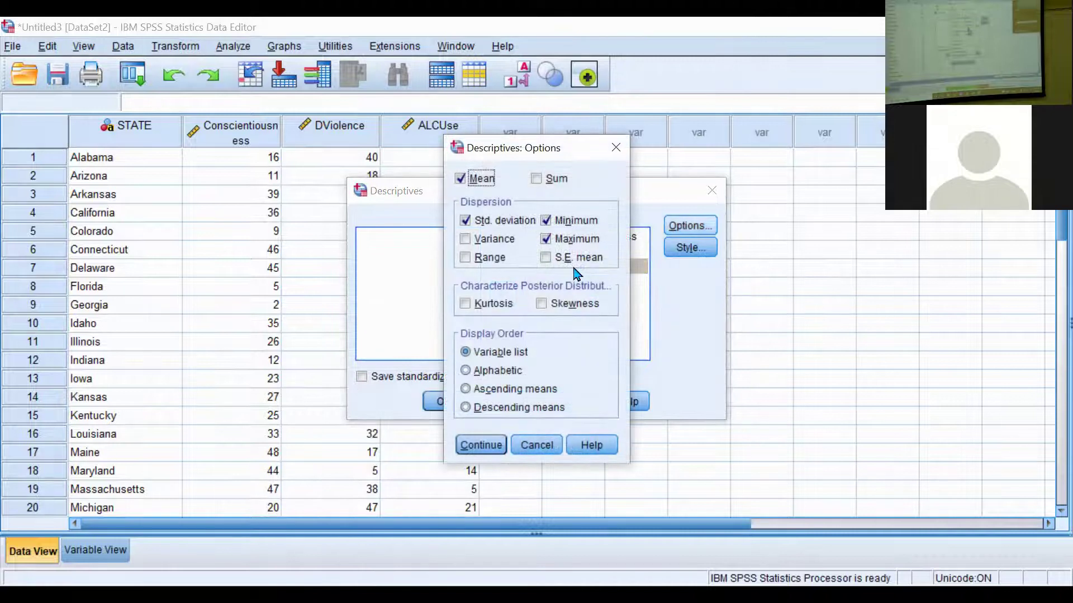
pyautogui.click(547, 222)
pyautogui.click(546, 240)
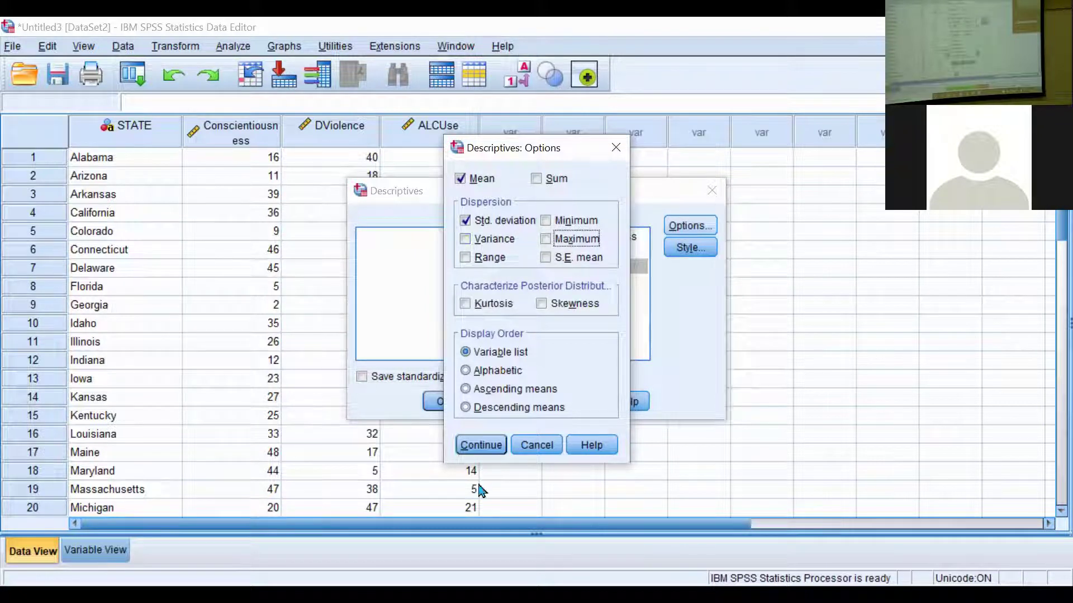
pyautogui.click(480, 447)
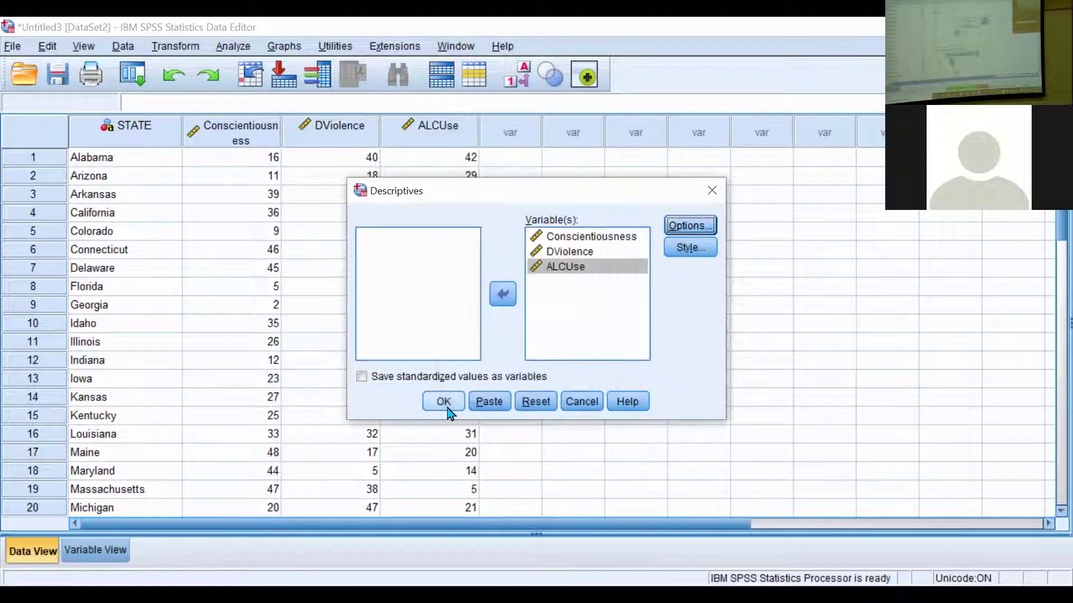
pyautogui.click(443, 402)
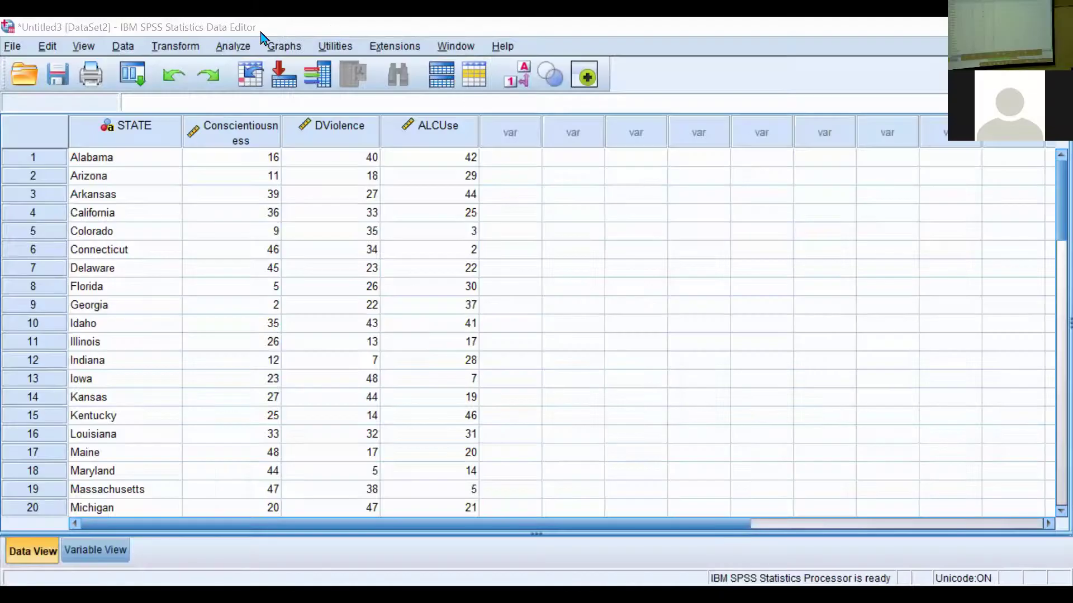
# - Set up a bivariate correlation between Conscientiousness, DViolence and ALCUse
pyautogui.click(229, 48)
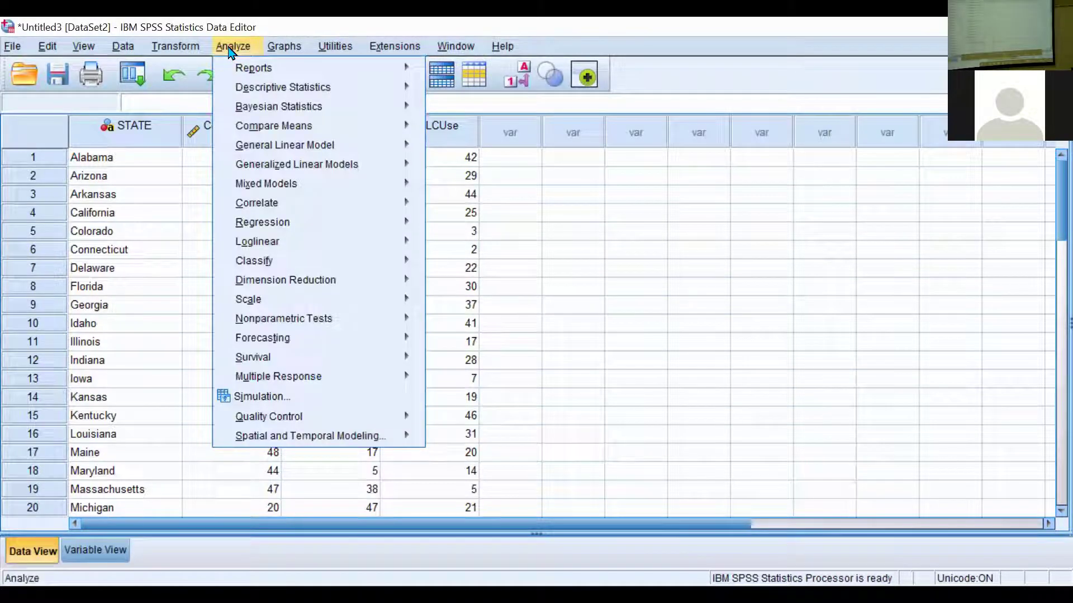
pyautogui.moveTo(273, 208)
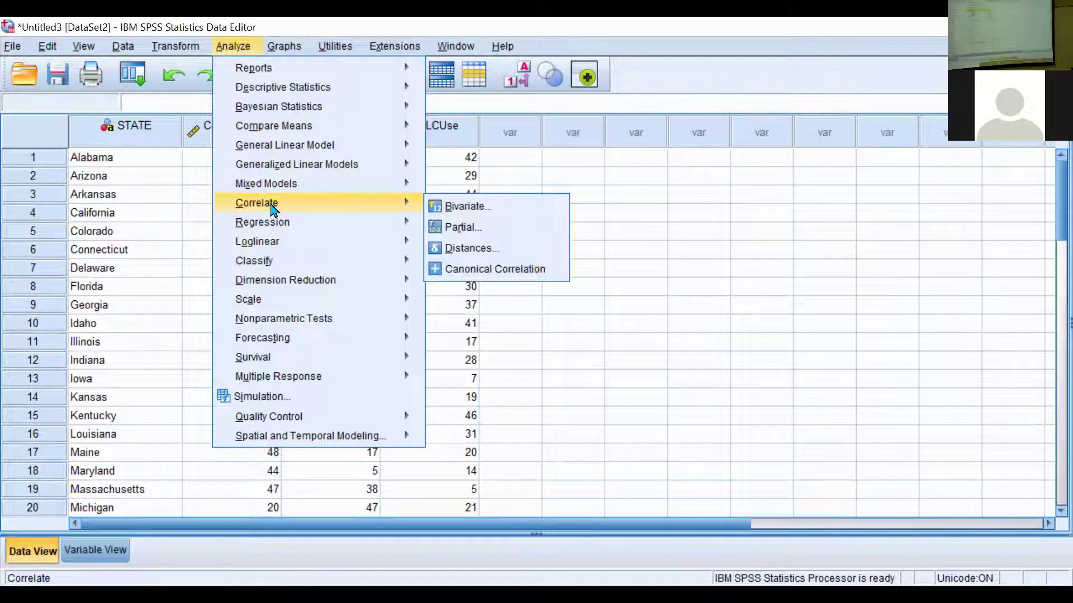
pyautogui.click(473, 208)
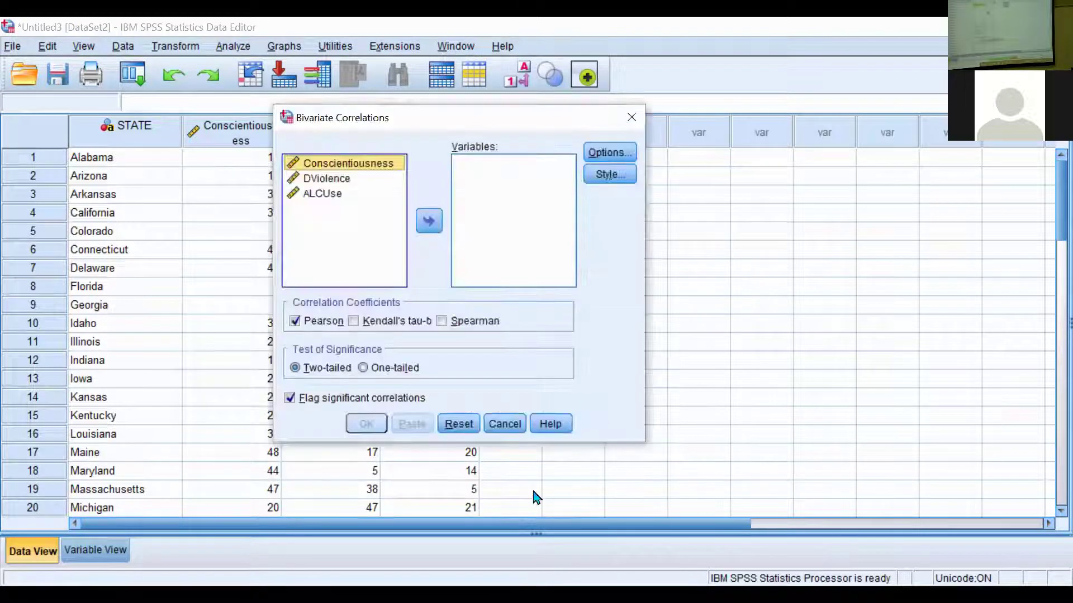
pyautogui.moveTo(438, 115); pyautogui.dragTo(497, 141)
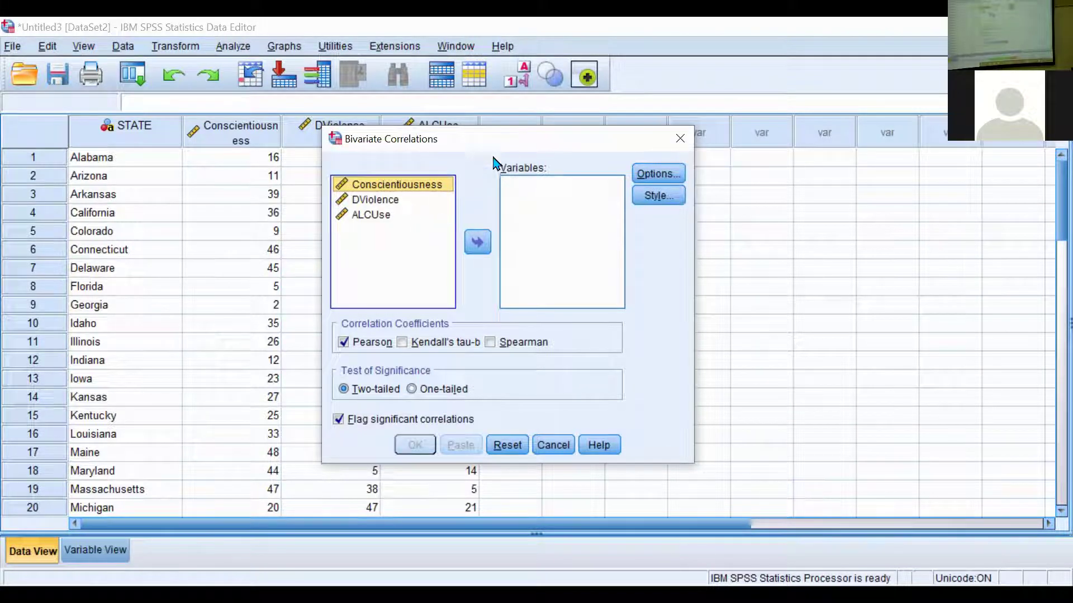
pyautogui.click(478, 242)
pyautogui.click(391, 189)
pyautogui.click(477, 242)
pyautogui.click(383, 188)
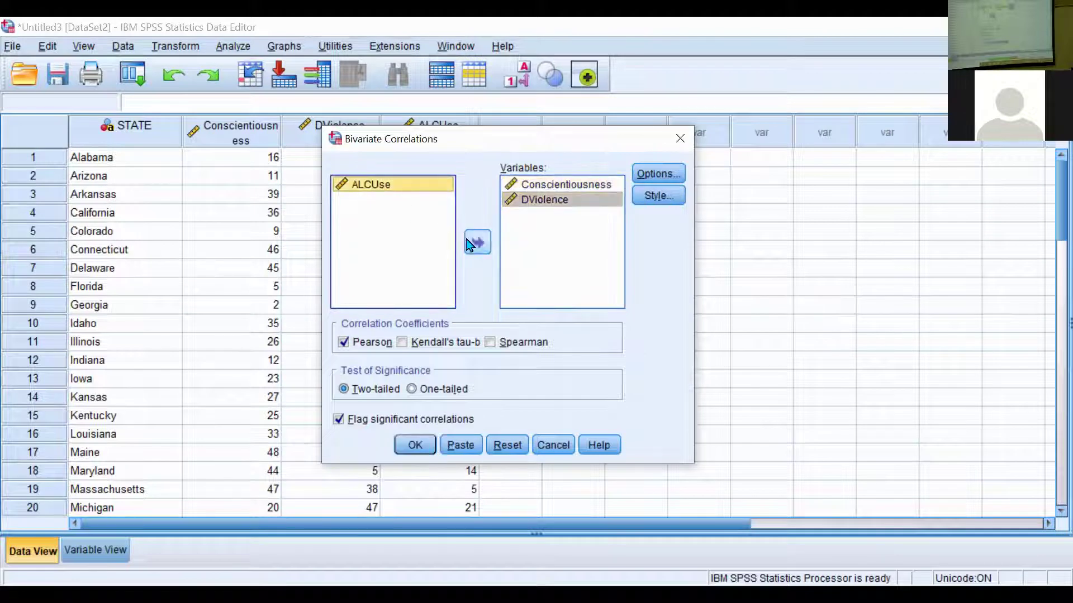
pyautogui.click(478, 242)
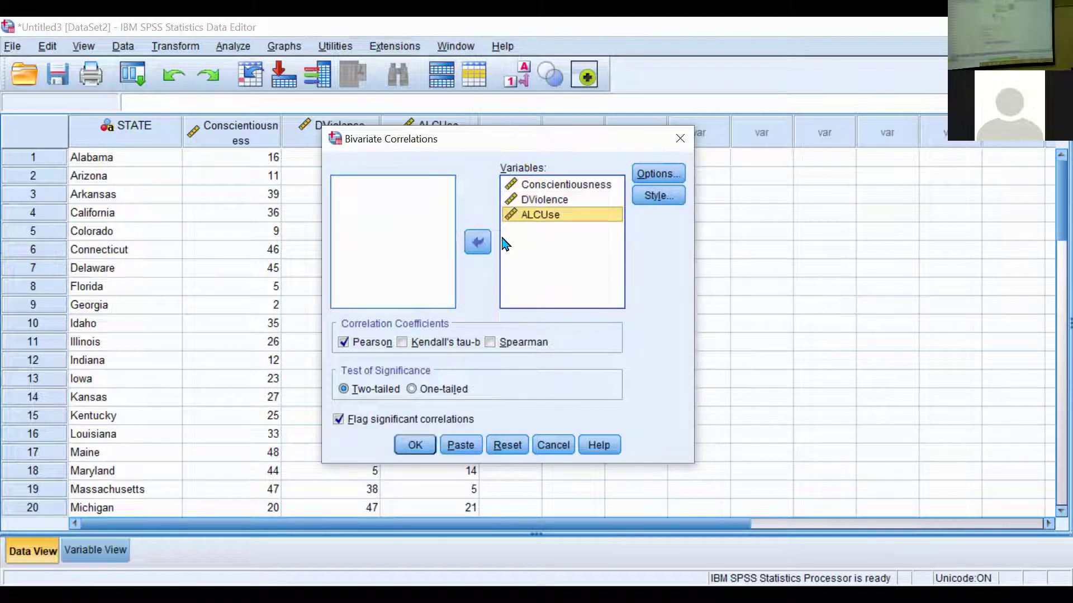
# - Run the two-tailed Pearson correlation with its default options and review the descriptive and correlation tables
pyautogui.click(645, 179)
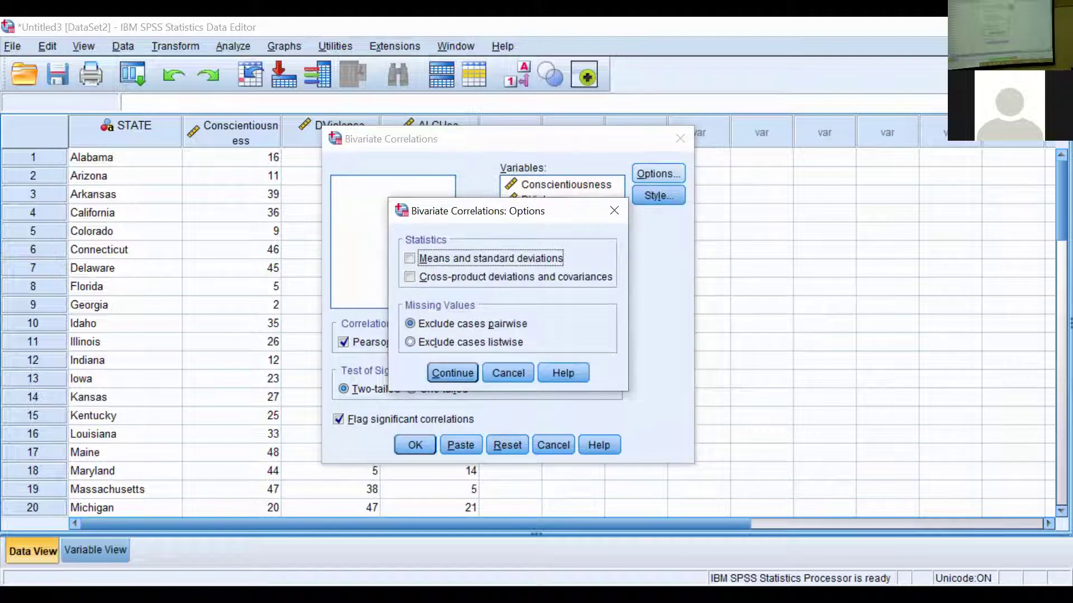
pyautogui.click(615, 213)
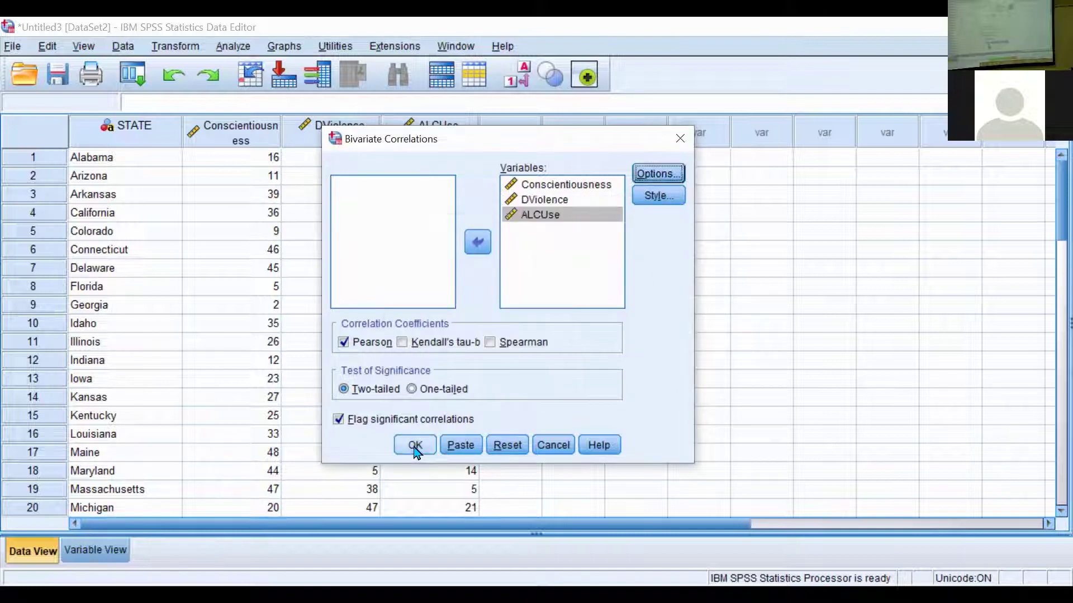
pyautogui.click(416, 447)
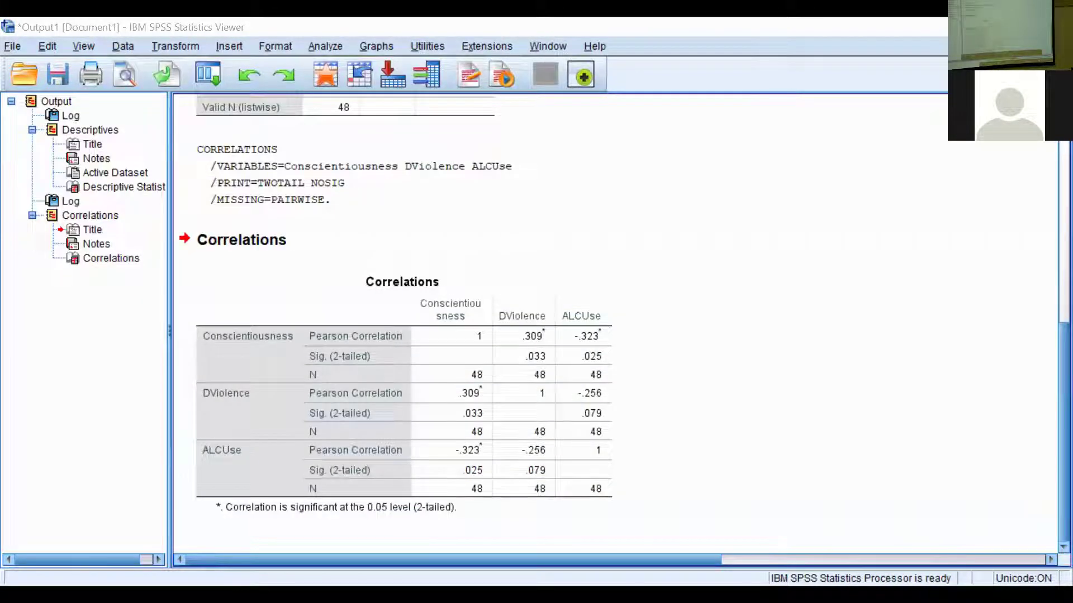
pyautogui.scroll(5, 613, 311)
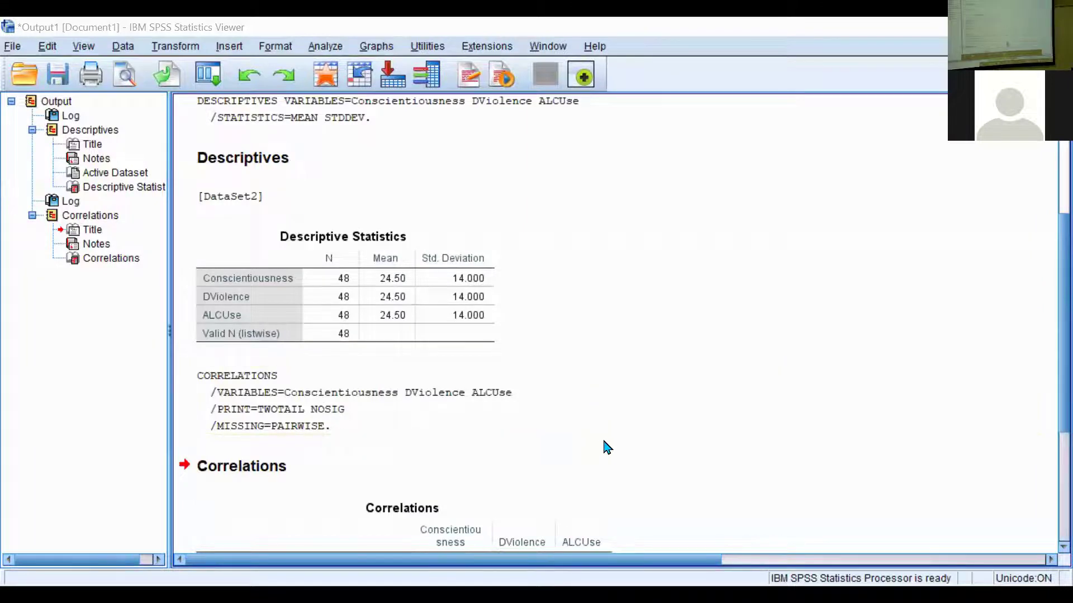
pyautogui.scroll(-3, 818, 346)
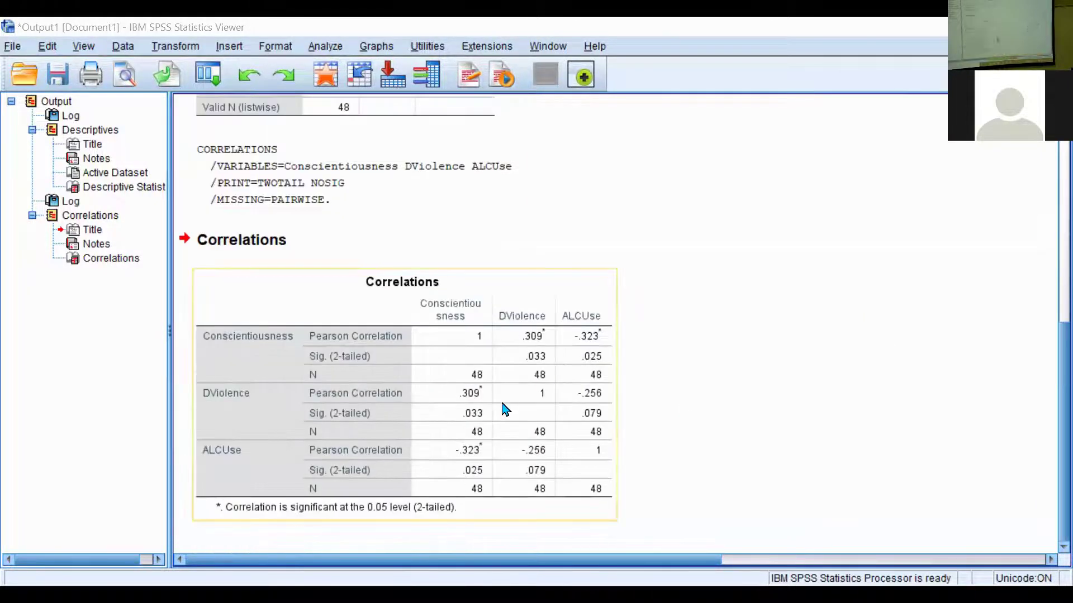
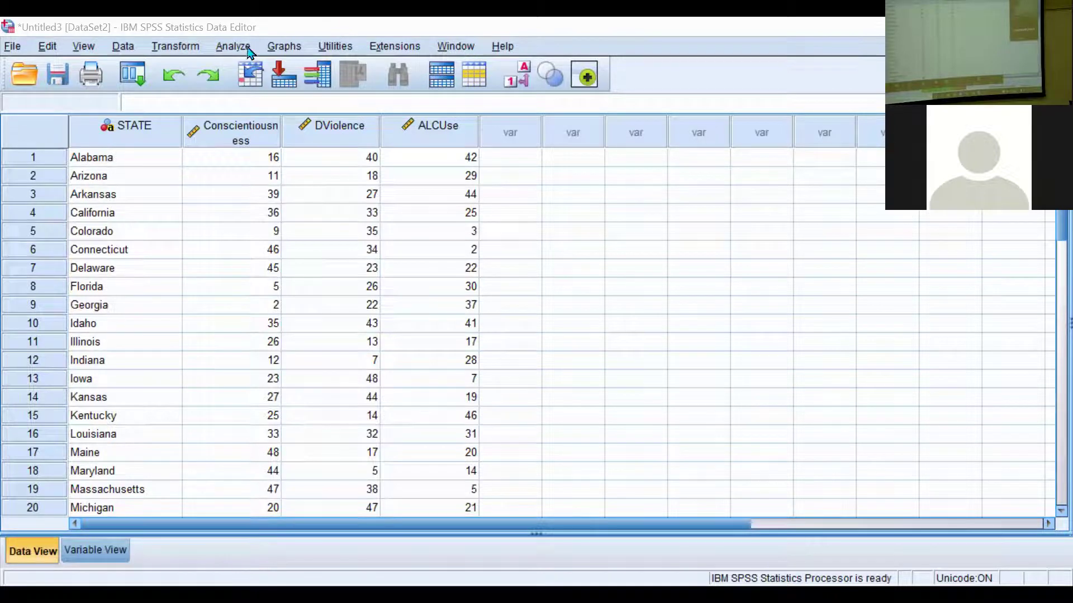
# - Set up a linear regression with Conscientiousness as the independent variable and DViolence as the dependent variable
pyautogui.click(226, 48)
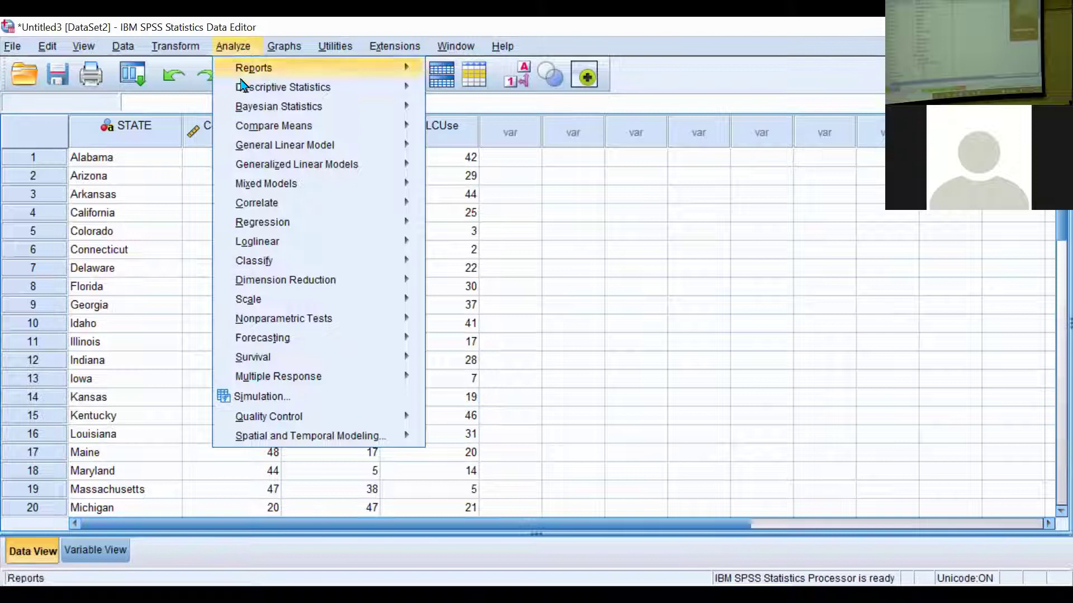
pyautogui.moveTo(272, 226)
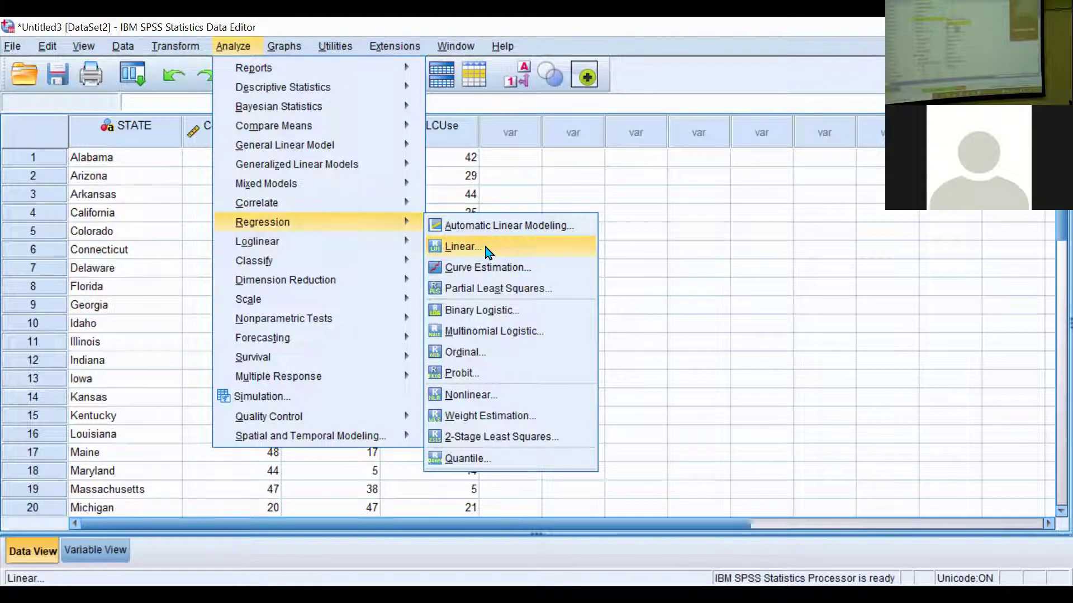
pyautogui.click(487, 252)
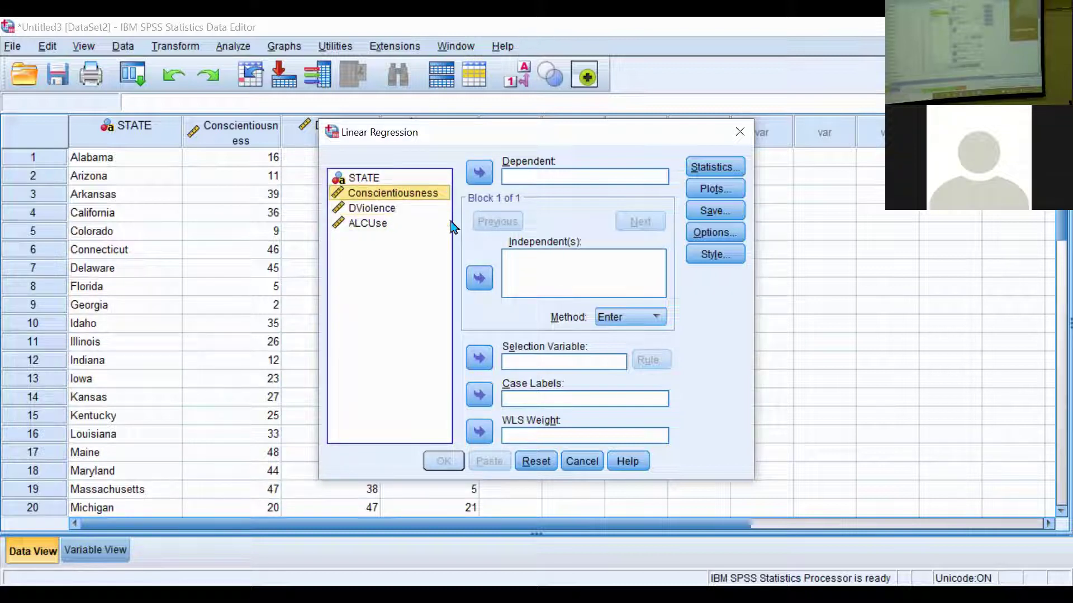
pyautogui.click(478, 279)
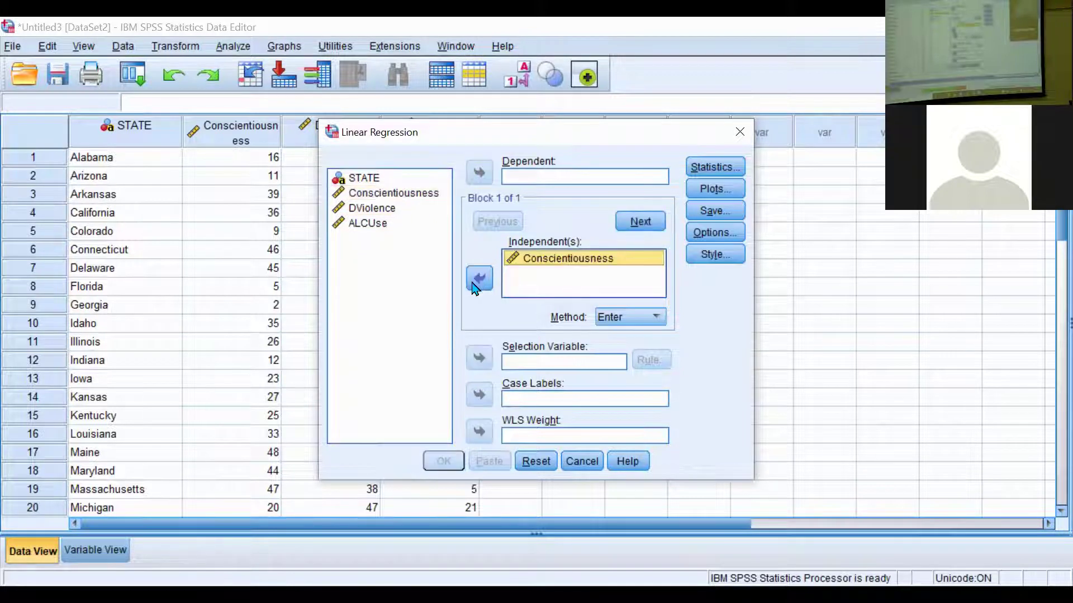
pyautogui.click(396, 218)
pyautogui.click(396, 217)
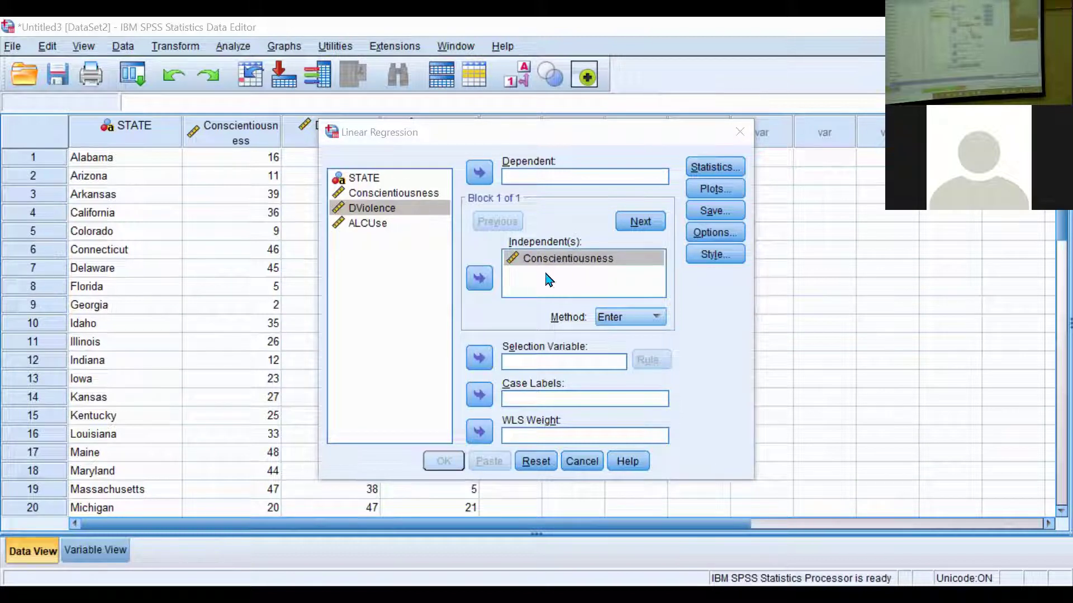
pyautogui.click(480, 177)
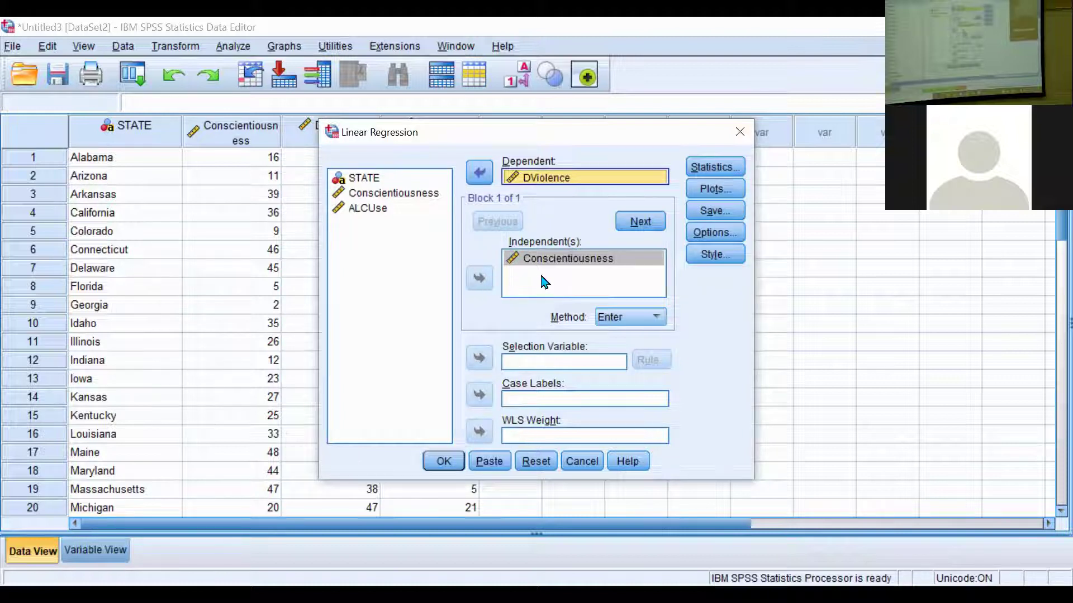
# - Run the linear regression with its default options and review the regression tables in the output viewer
pyautogui.click(712, 234)
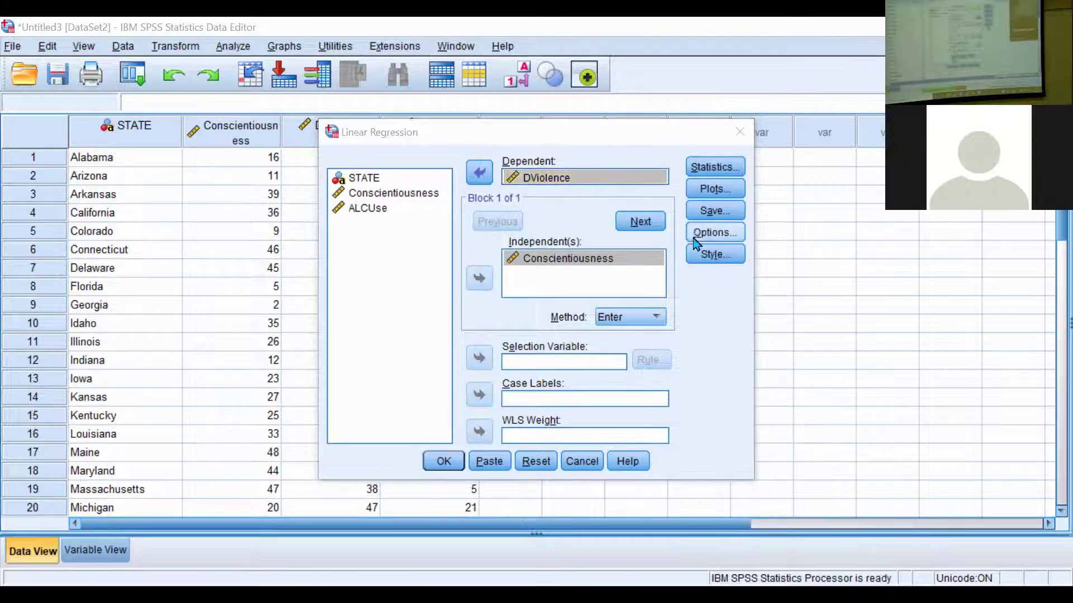
pyautogui.click(476, 415)
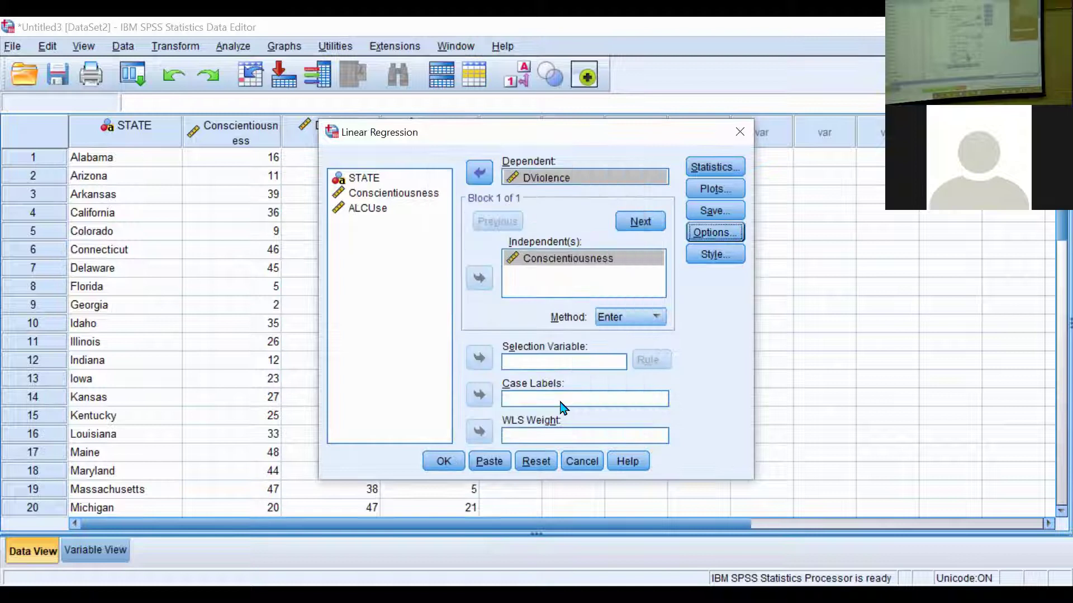
pyautogui.click(444, 463)
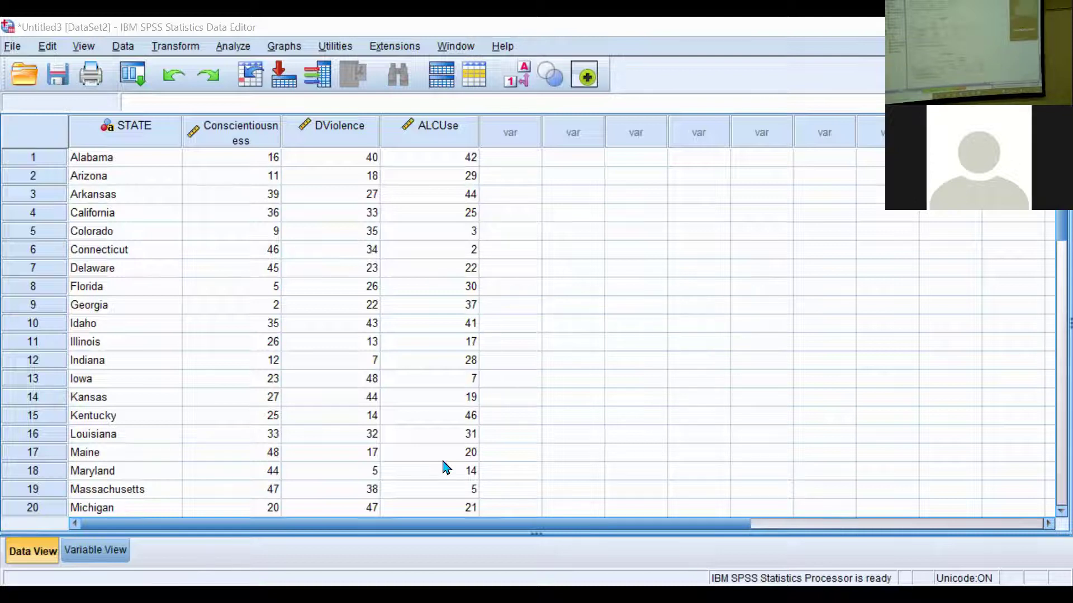
pyautogui.hotkey('alt', 'Tab')
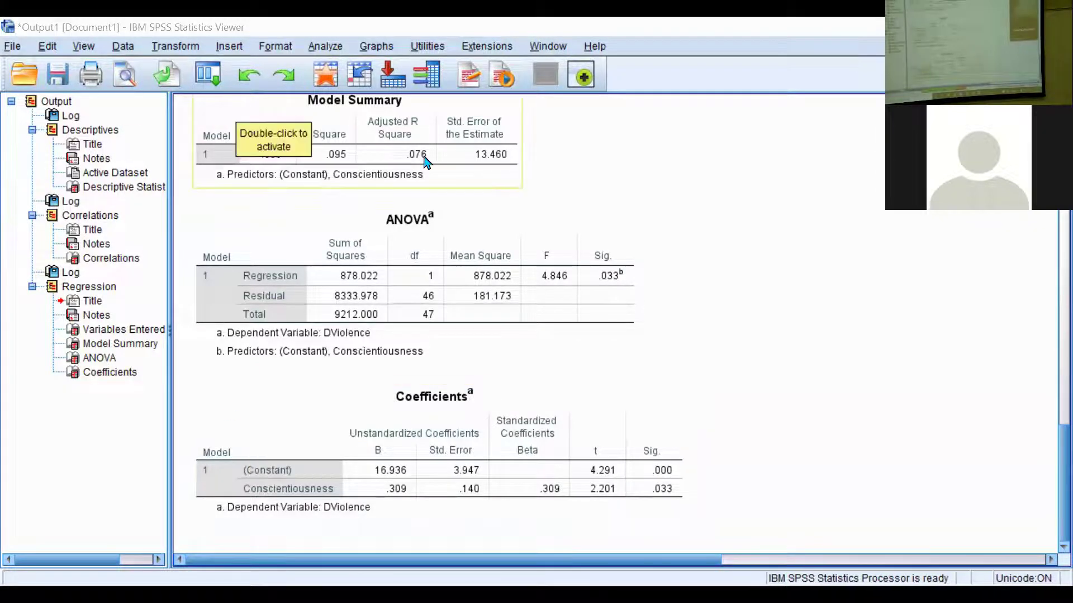
pyautogui.scroll(5, 373, 224)
pyautogui.scroll(3, 373, 223)
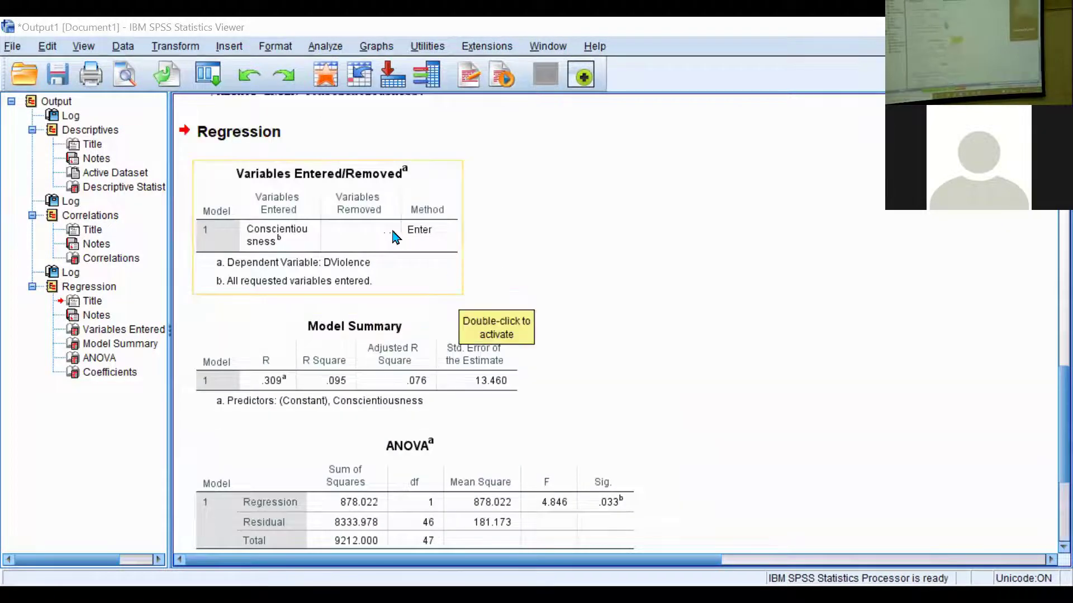
# - Review the remaining regression tables, including ANOVA and Coefficients, in the output viewer
pyautogui.scroll(-9, 447, 346)
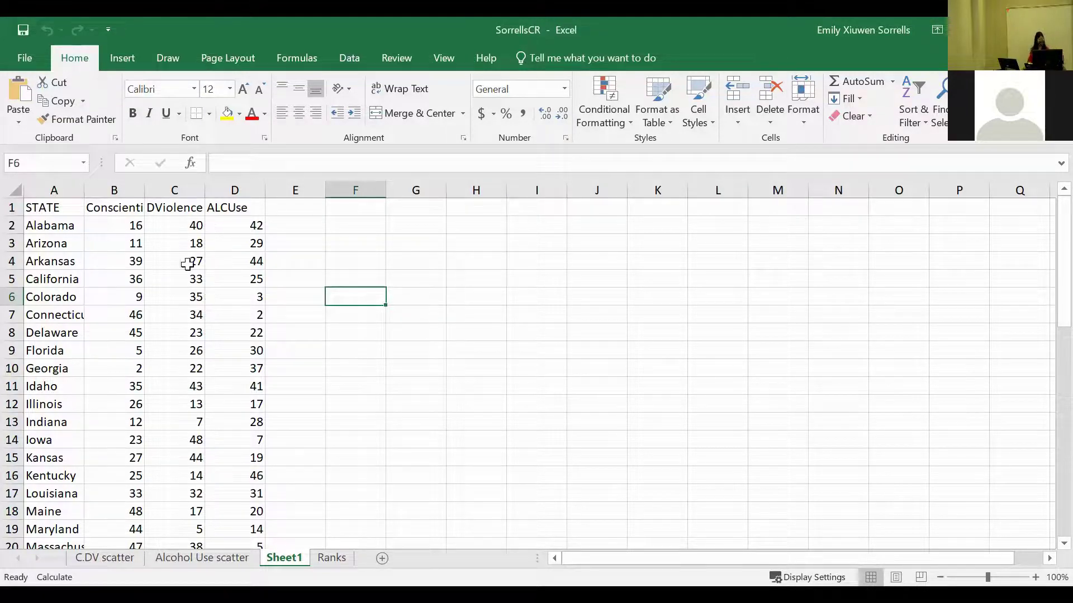
# - In the SorrellsCR workbook in Excel, insert a scatter chart from the Conscientiousness and DViolence columns of Sheet1
pyautogui.click(107, 193)
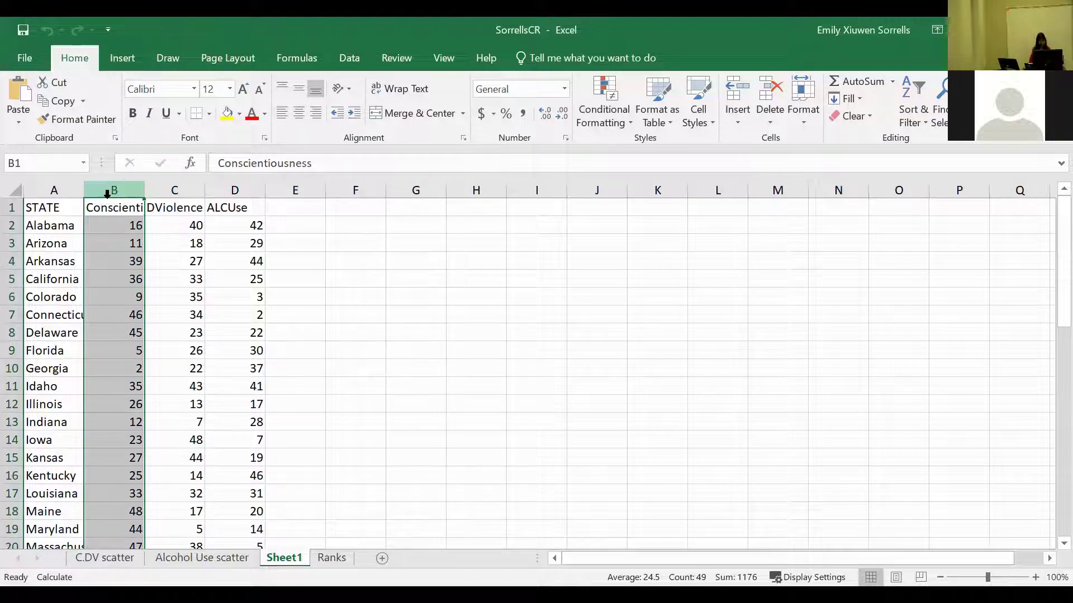
pyautogui.moveTo(107, 194); pyautogui.dragTo(175, 193)
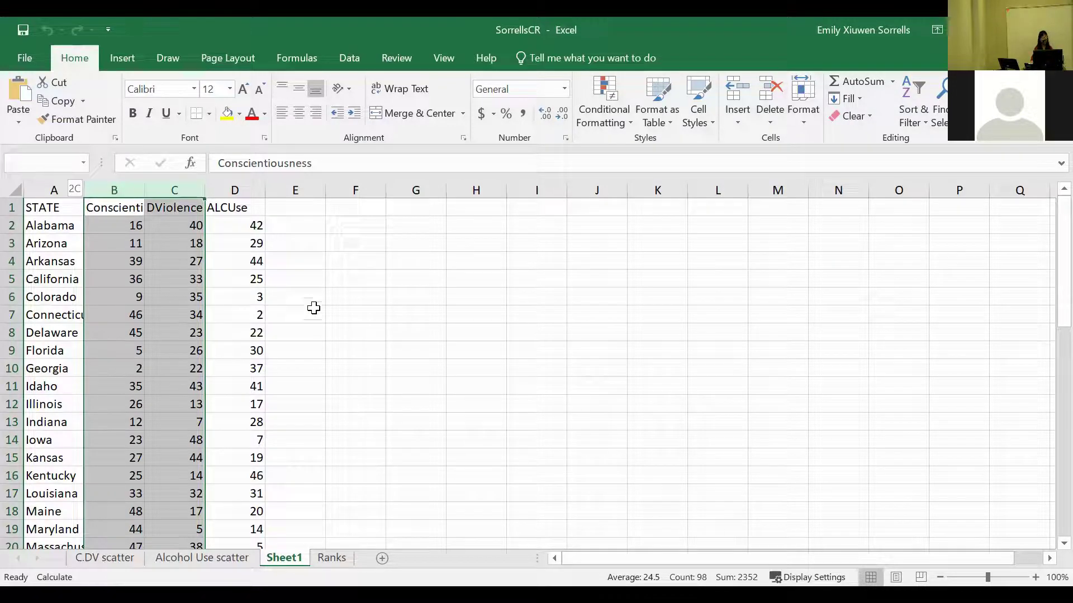
pyautogui.click(122, 58)
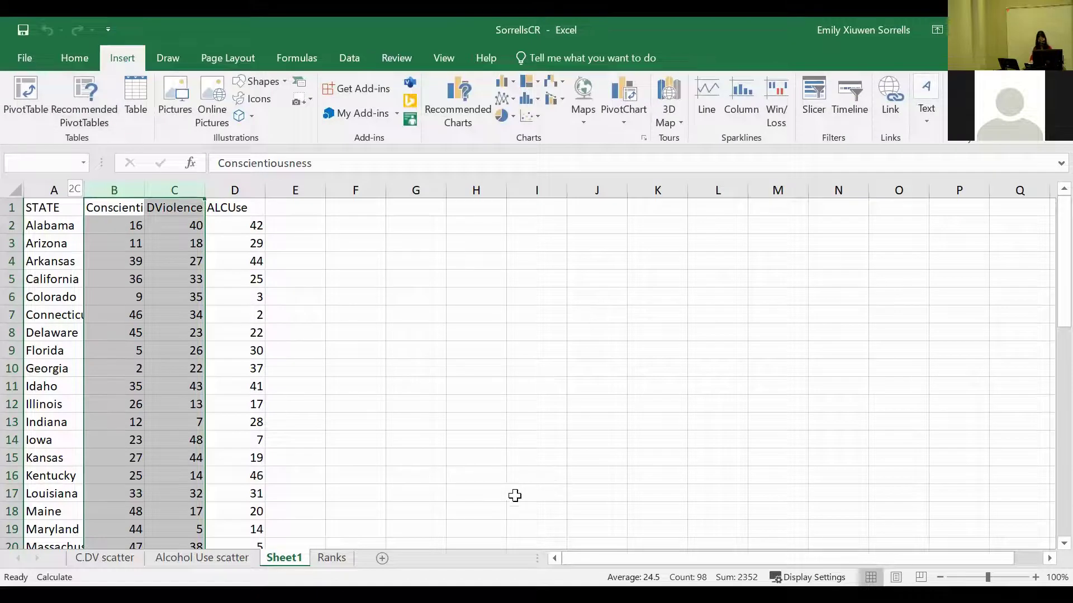
pyautogui.click(528, 116)
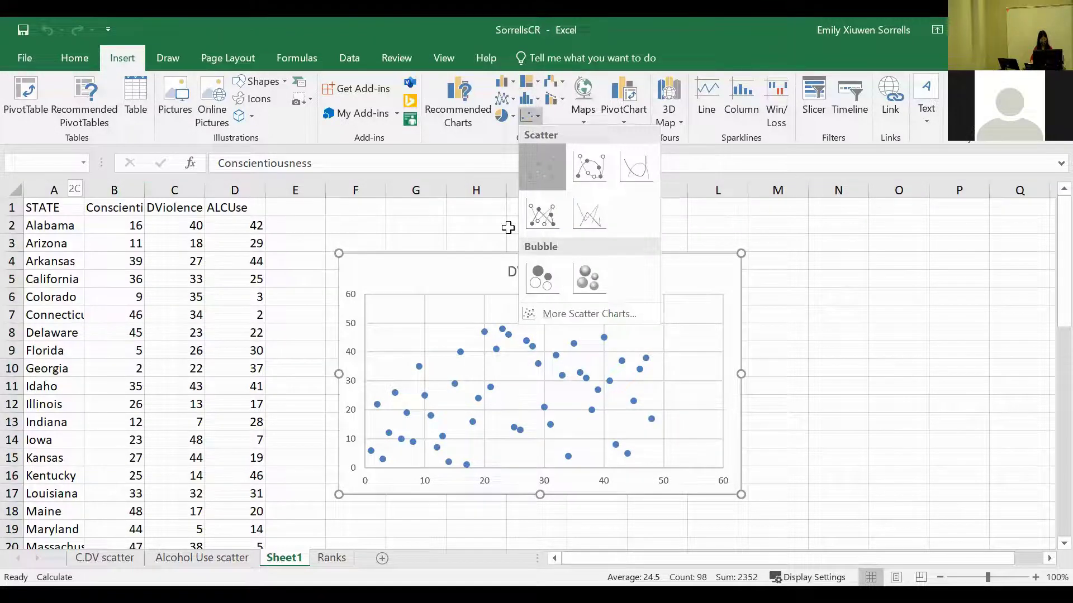
pyautogui.click(403, 337)
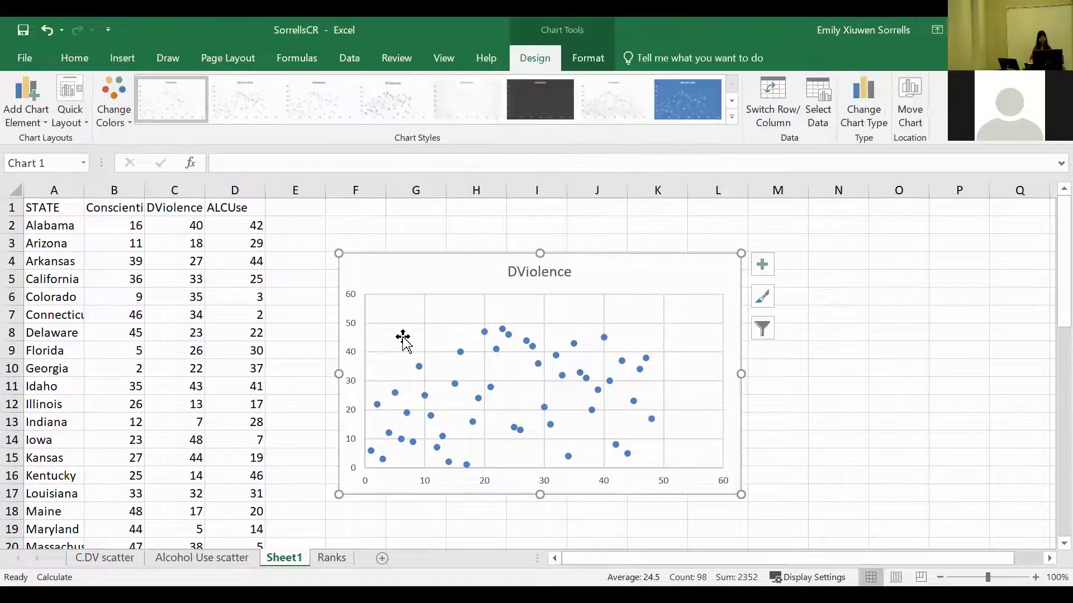
# - Move the scatter chart to a new sheet named DVIOLENCE Scatterplot
pyautogui.rightClick(402, 254)
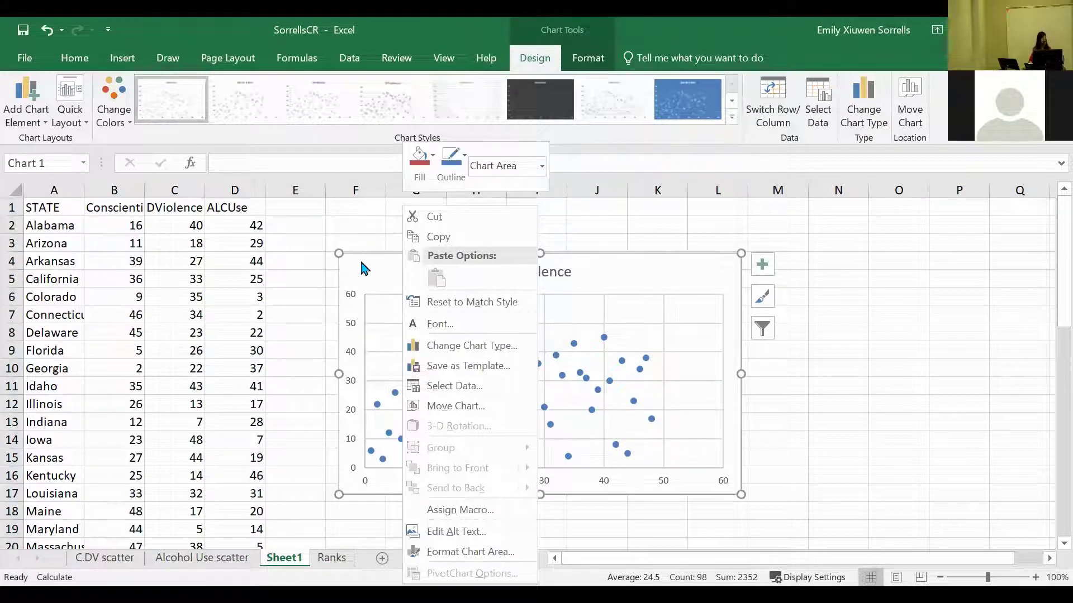
pyautogui.click(463, 406)
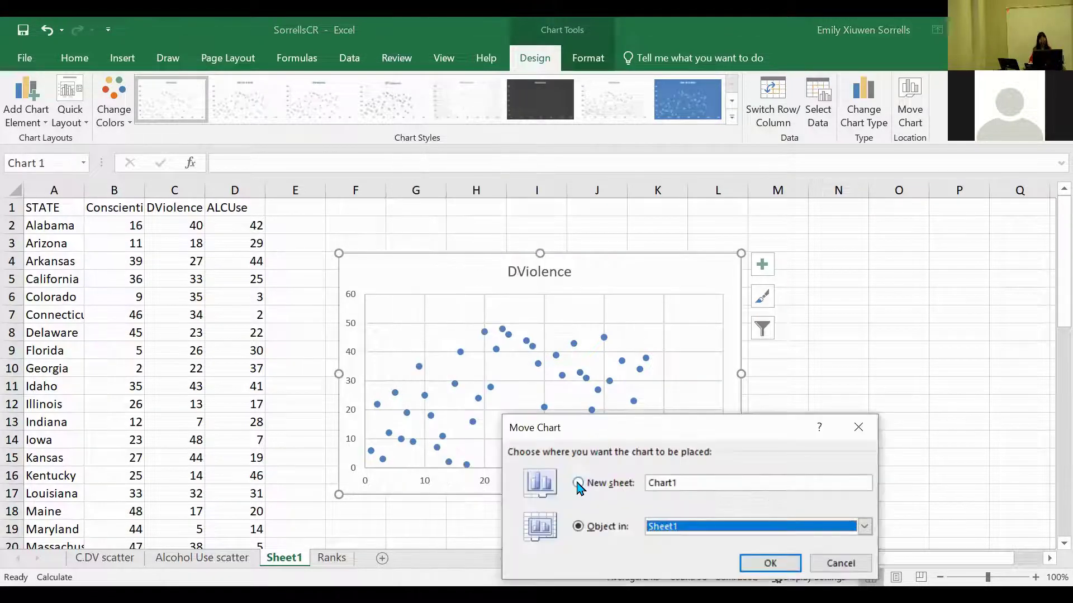
pyautogui.click(578, 484)
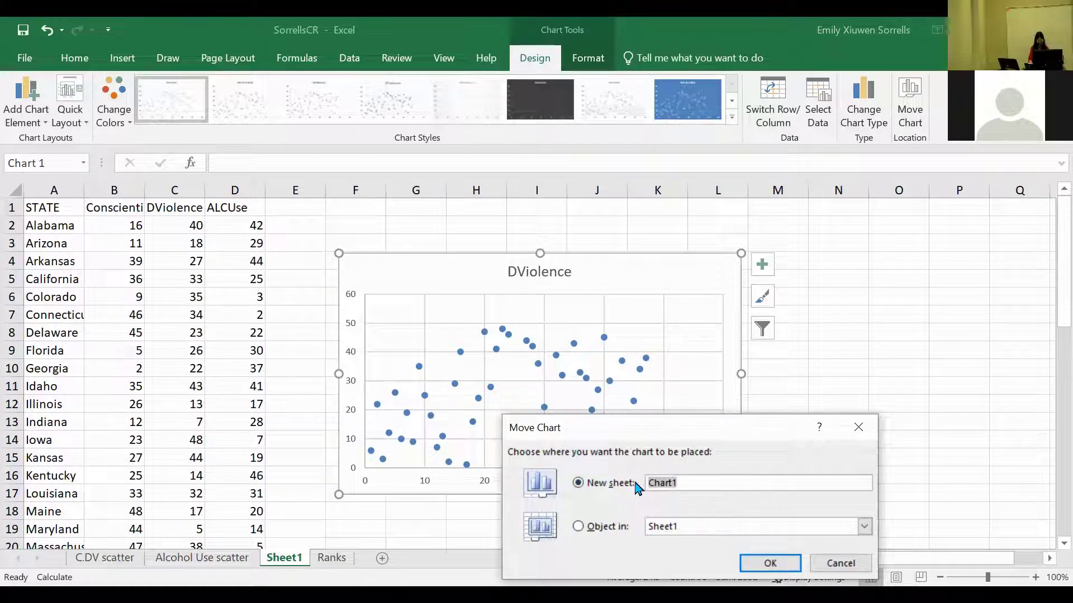
pyautogui.press('BackSpace')
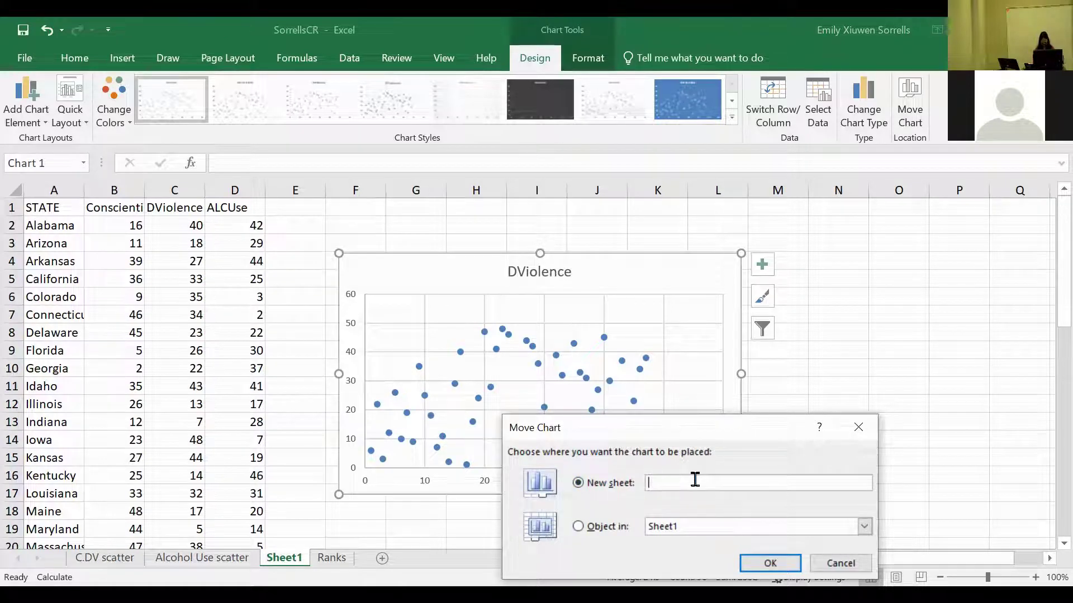
pyautogui.write('DViolence scatterplot')
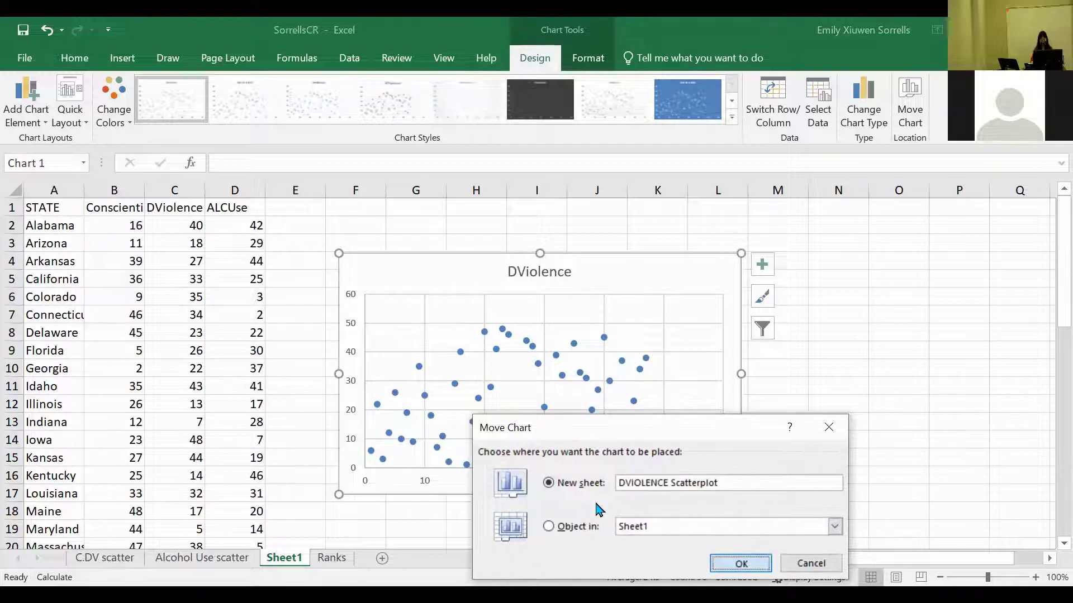
pyautogui.press('Return')
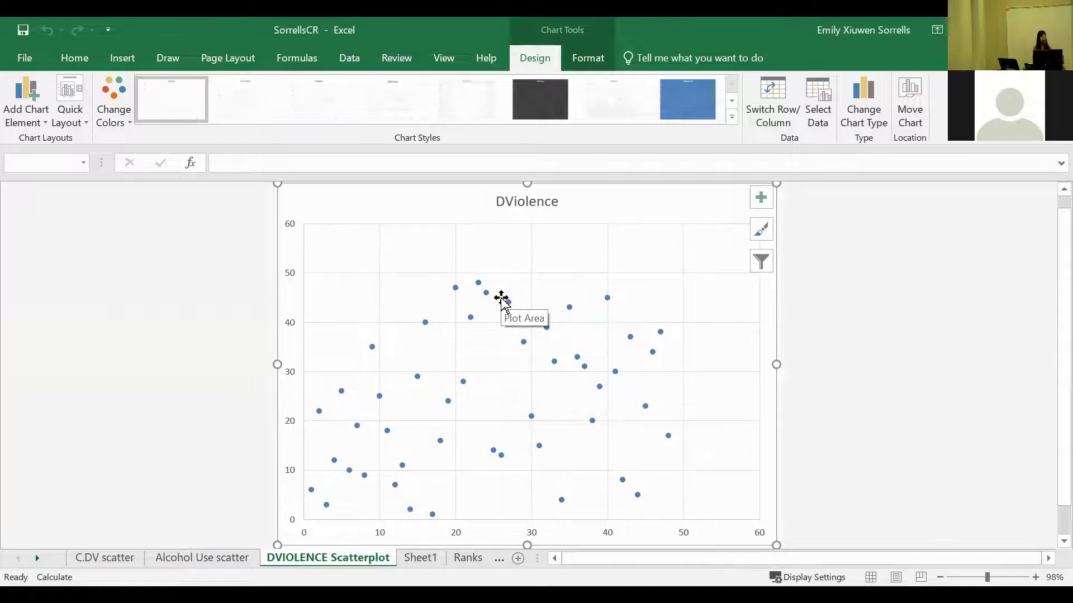
# - Remove the chart title and add axis titles, Conscientiousness for the horizontal axis and Domestic Violence for the vertical axis
pyautogui.click(761, 198)
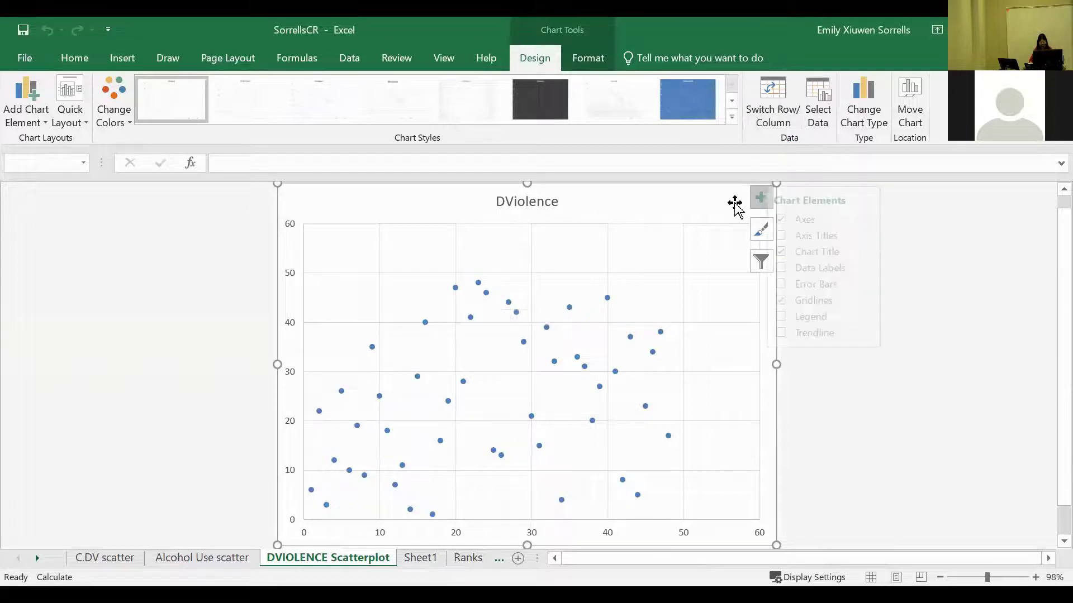
pyautogui.click(792, 252)
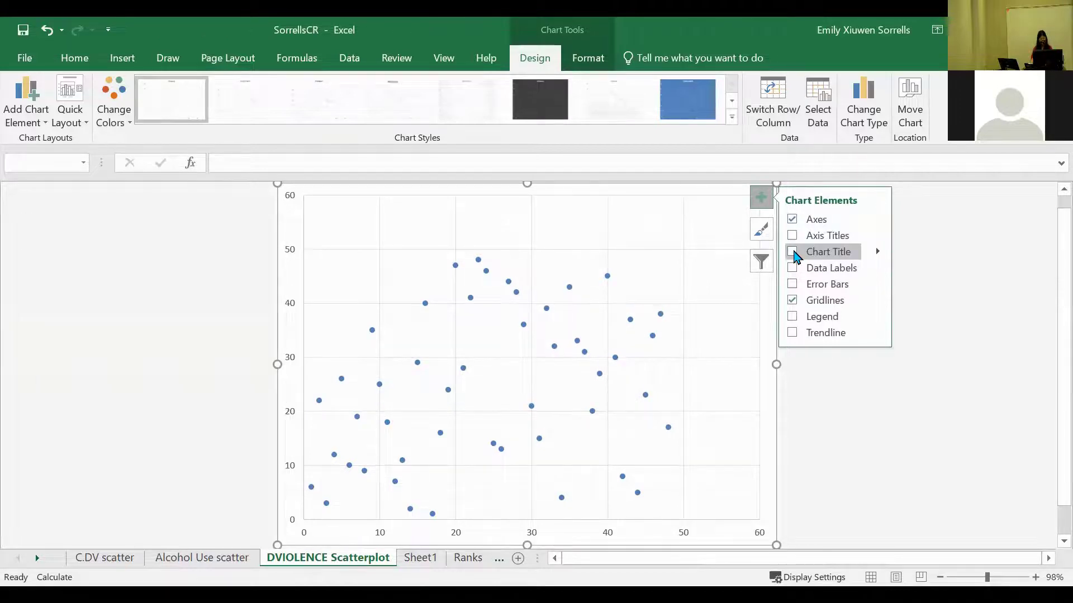
pyautogui.click(792, 236)
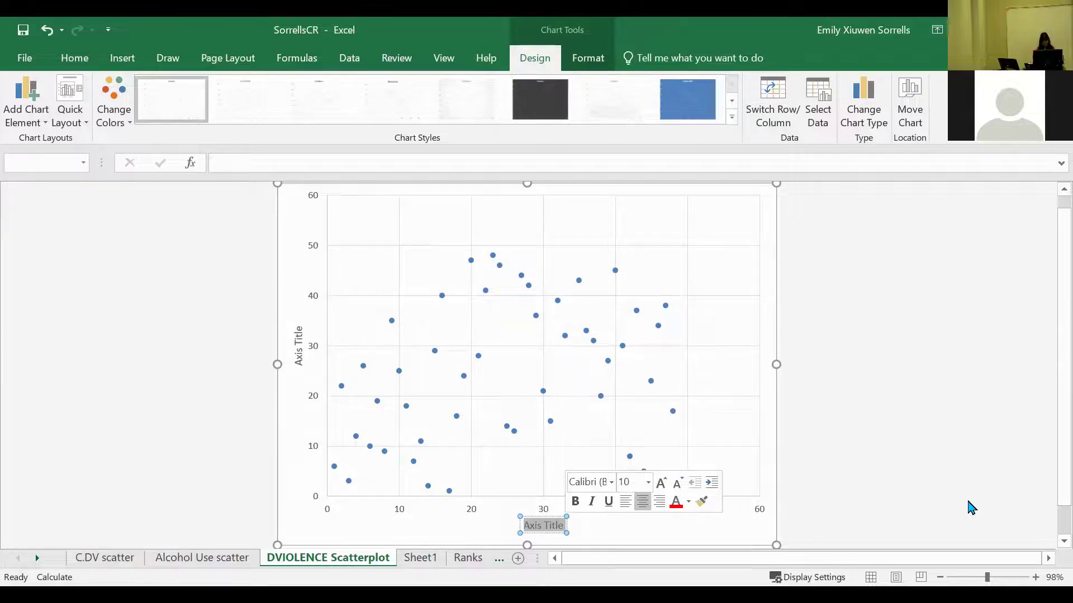
pyautogui.press('BackSpace')
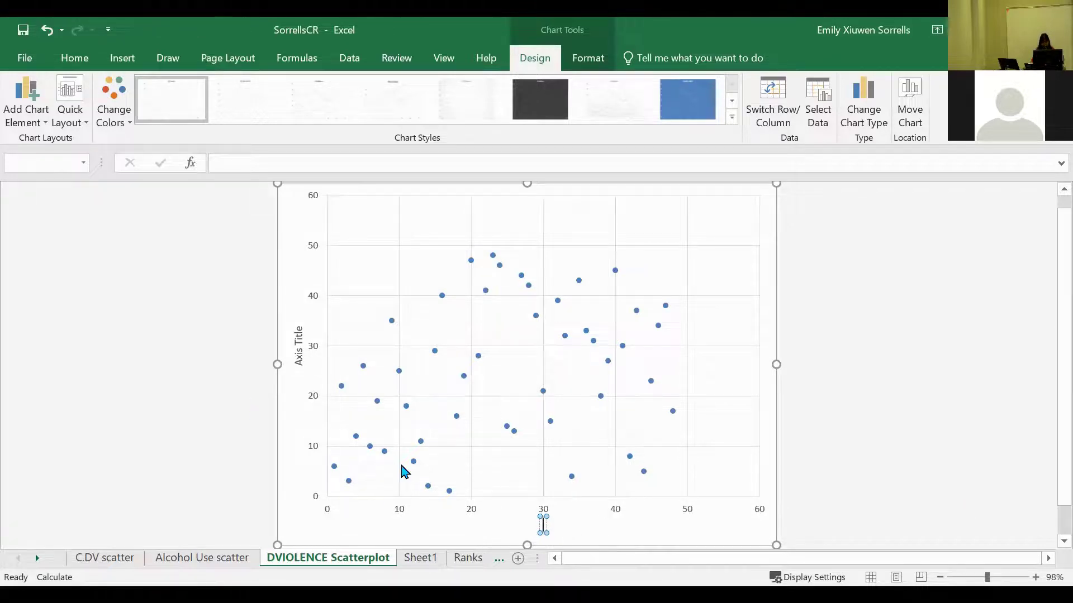
pyautogui.write('Conscientiousness')
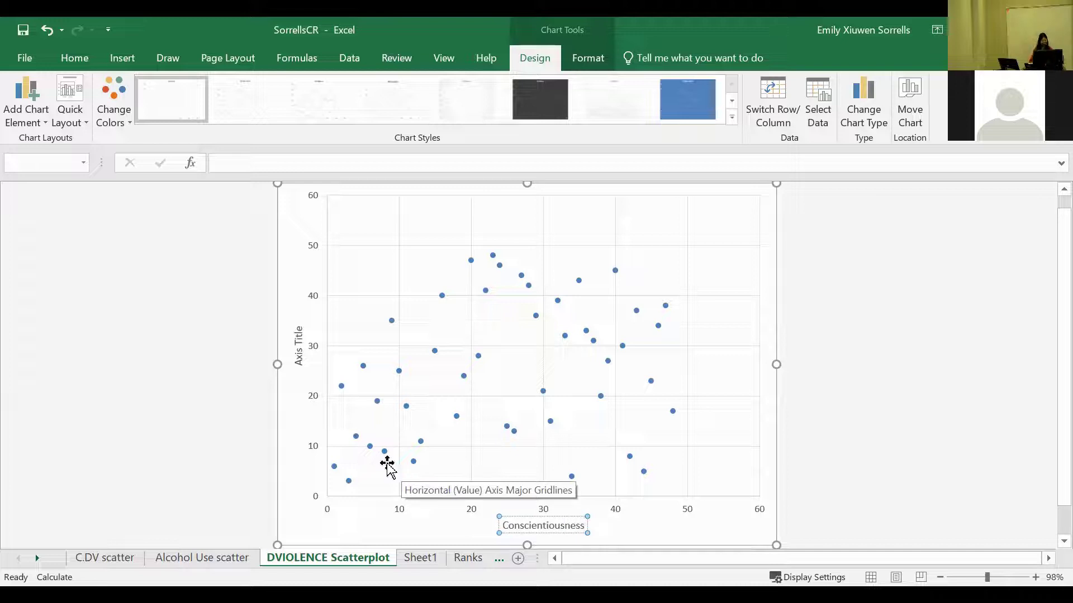
pyautogui.tripleClick(298, 329)
pyautogui.write('Domestic Violence')
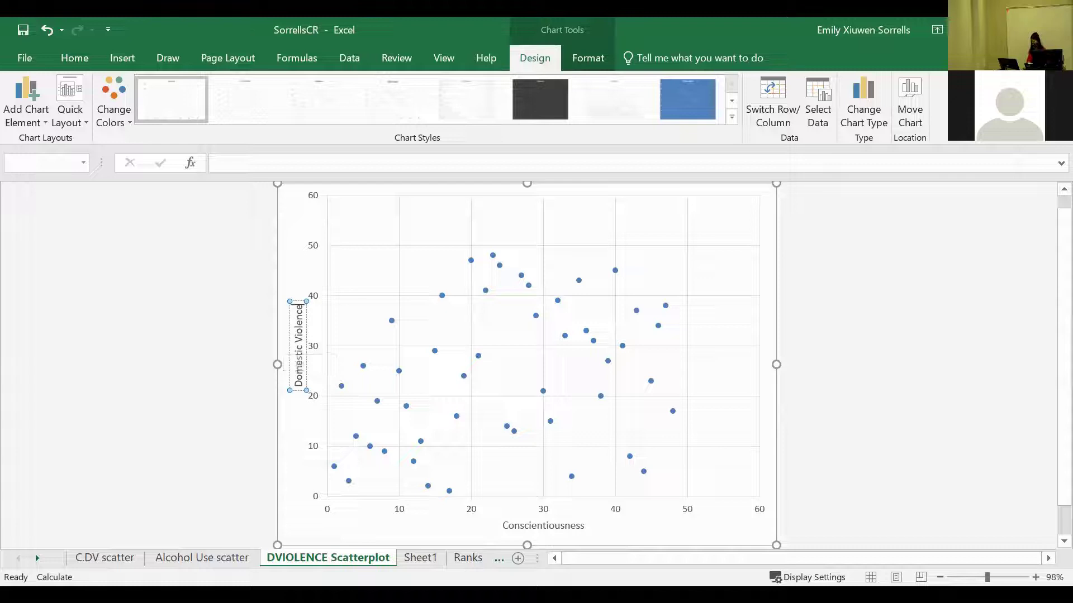
pyautogui.click(847, 286)
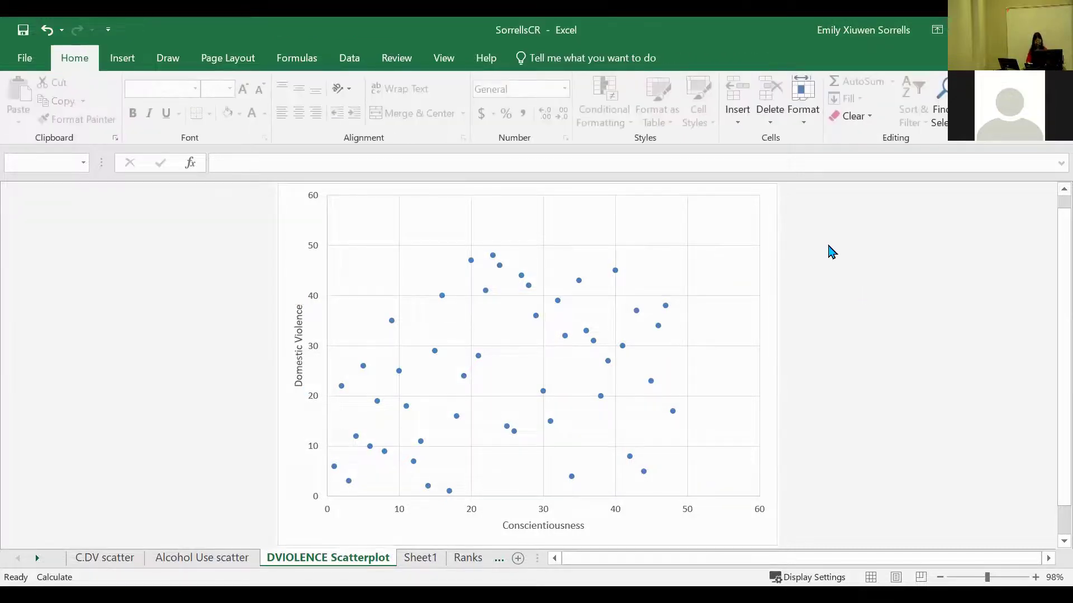
# - Remove the gridlines from the scatterplot
pyautogui.click(677, 206)
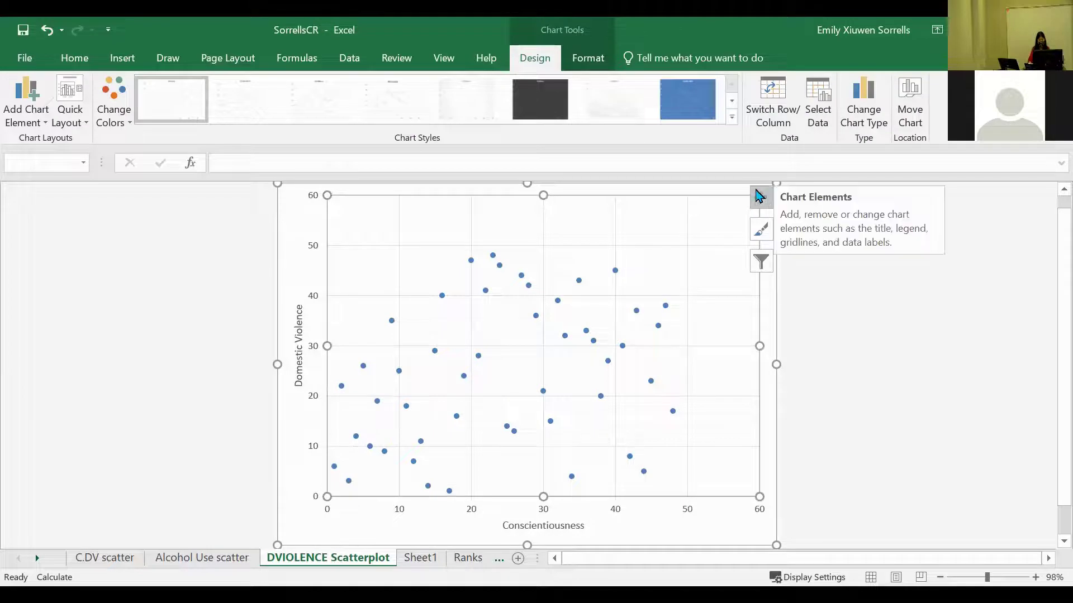
pyautogui.click(762, 205)
pyautogui.click(792, 302)
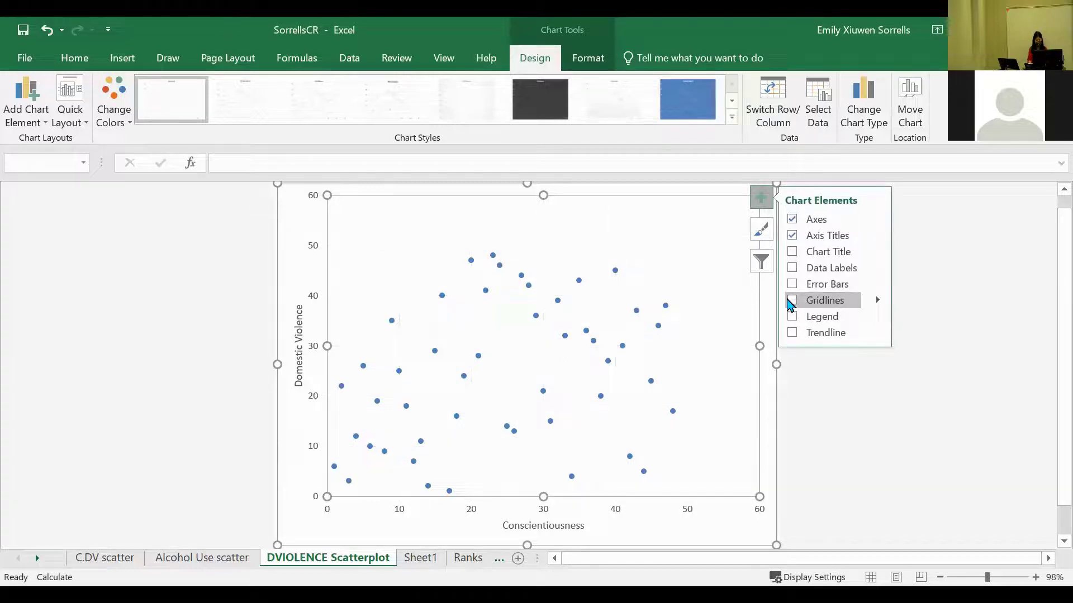
pyautogui.click(825, 393)
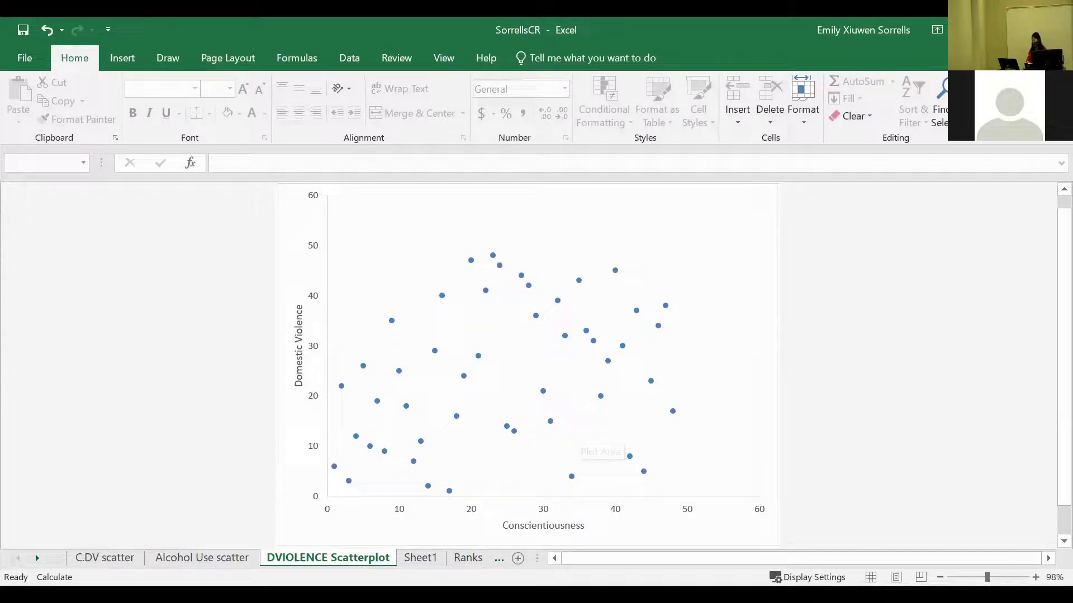
# - Try showing default data labels on the scatterplot points, and turn them off again
pyautogui.click(706, 215)
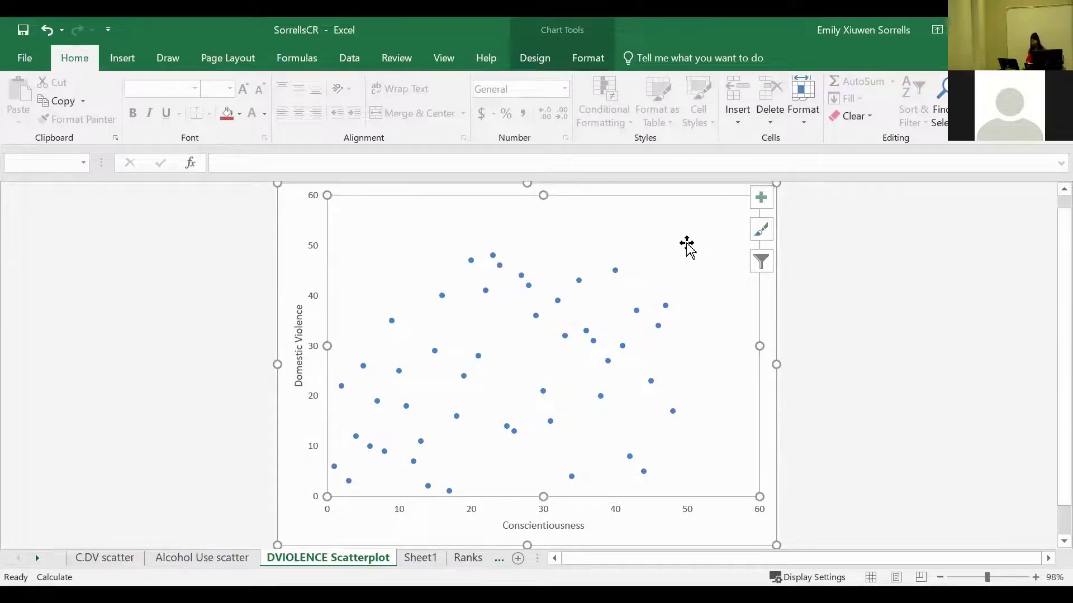
pyautogui.click(761, 199)
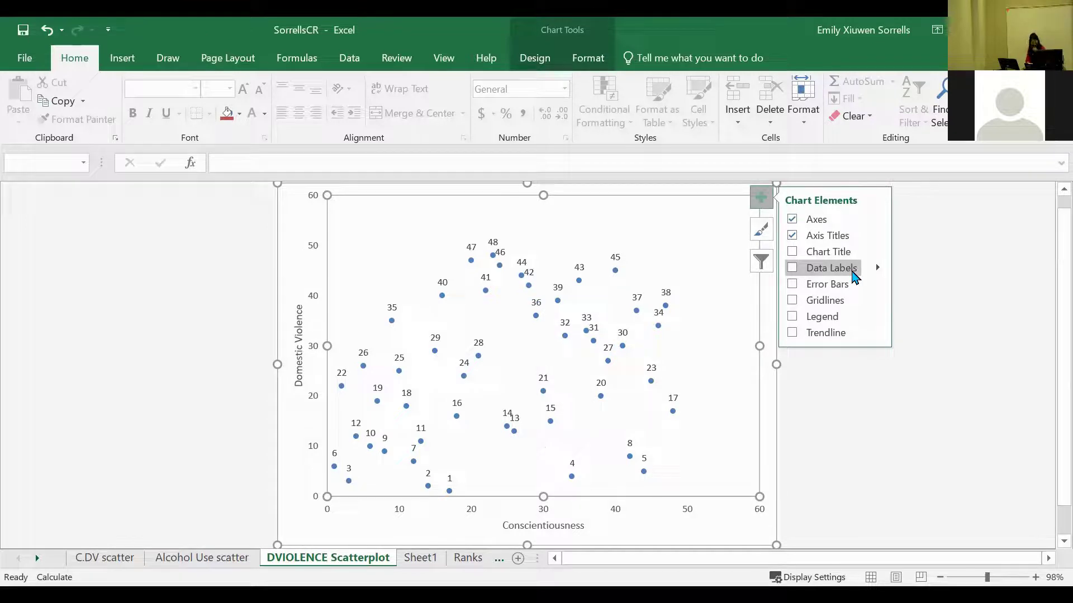
pyautogui.click(802, 273)
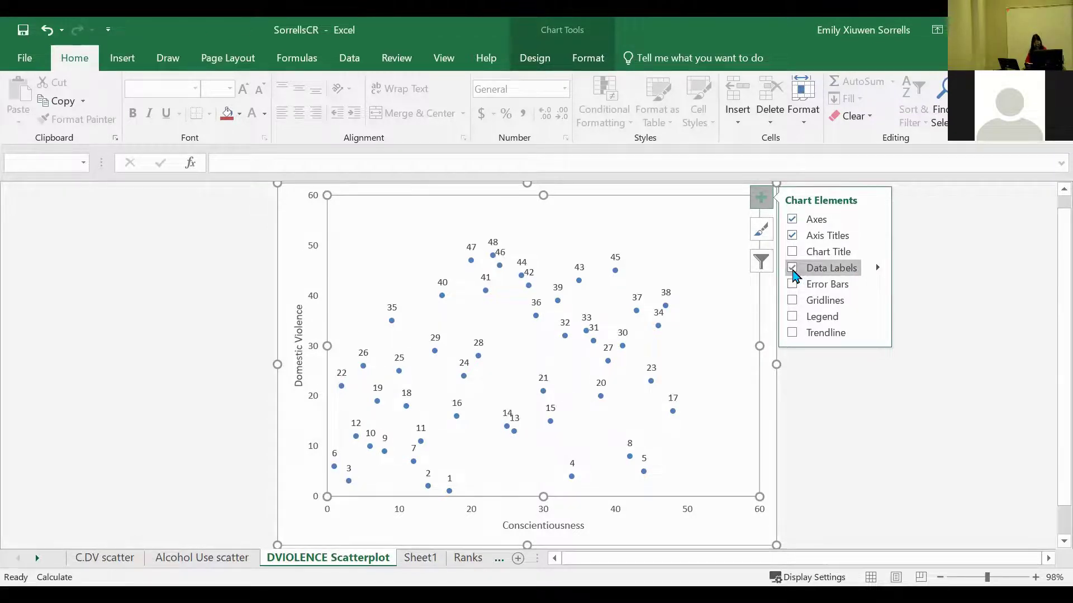
pyautogui.click(811, 274)
# - Try adding Y-value data labels beside the scatterplot points and look through their label, fill and border formatting options
pyautogui.moveTo(877, 268)
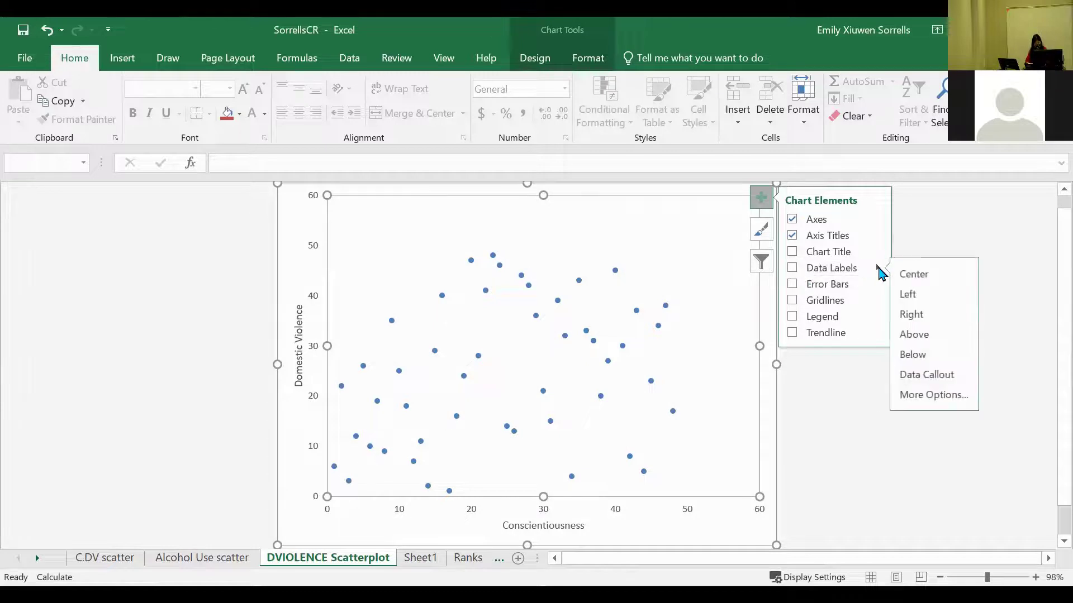
pyautogui.click(933, 395)
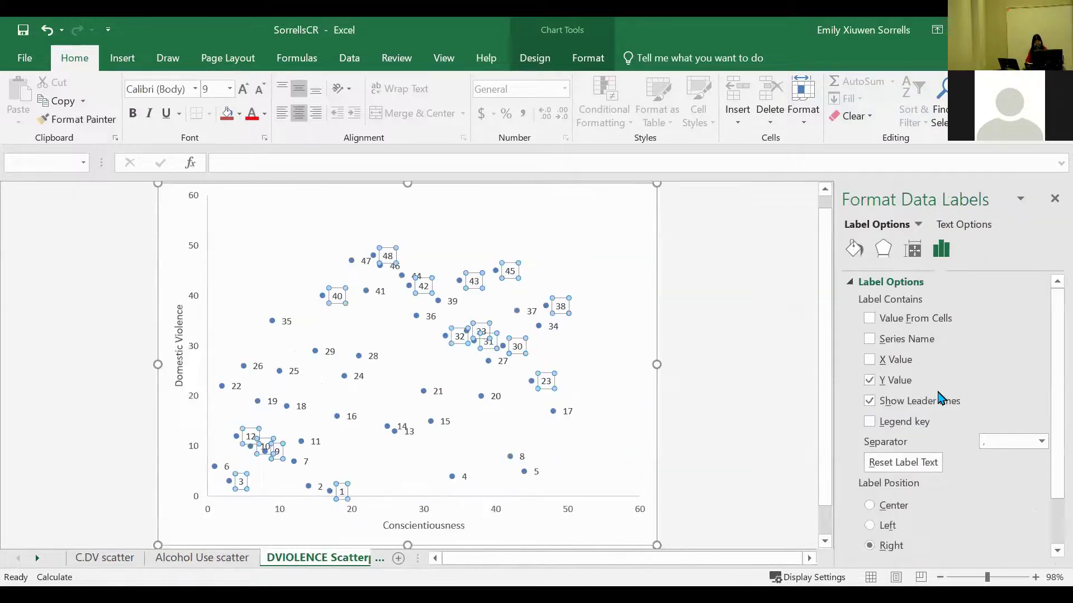
pyautogui.click(854, 248)
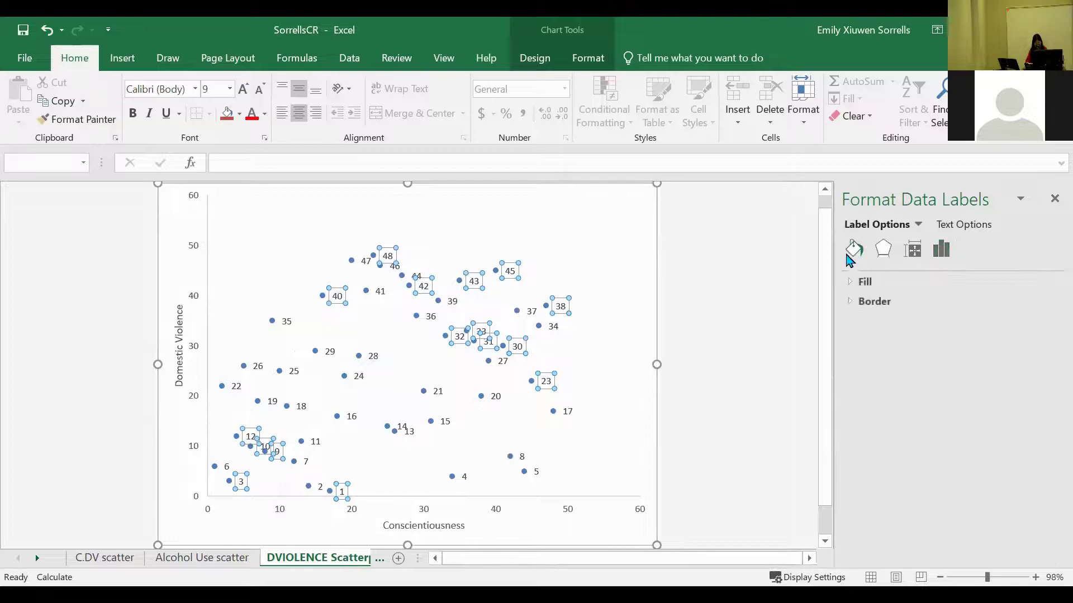
pyautogui.click(882, 248)
pyautogui.click(941, 247)
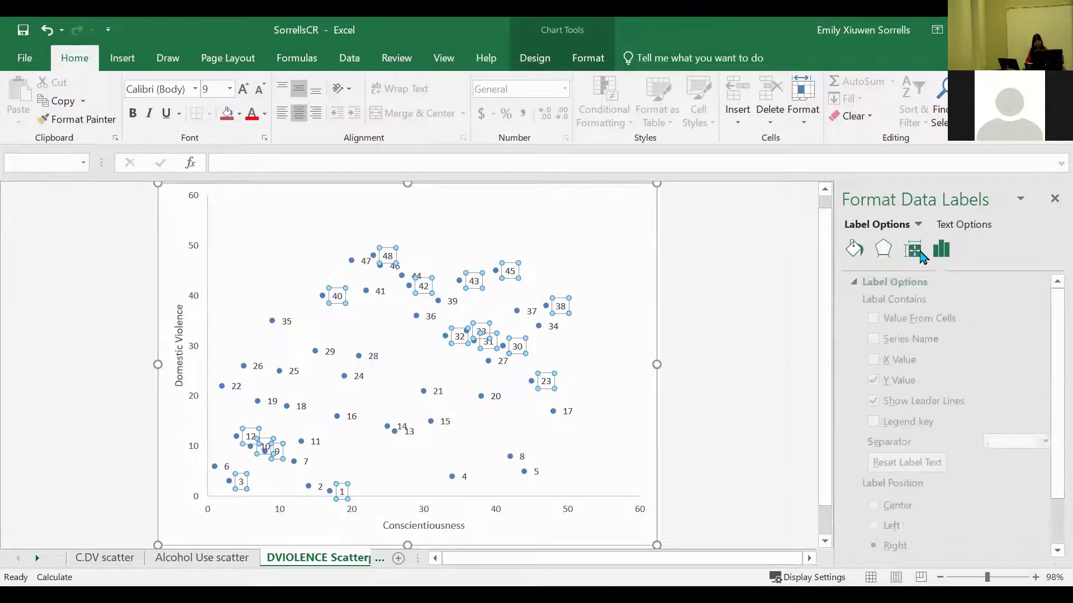
pyautogui.scroll(-3, 933, 338)
pyautogui.scroll(3, 933, 338)
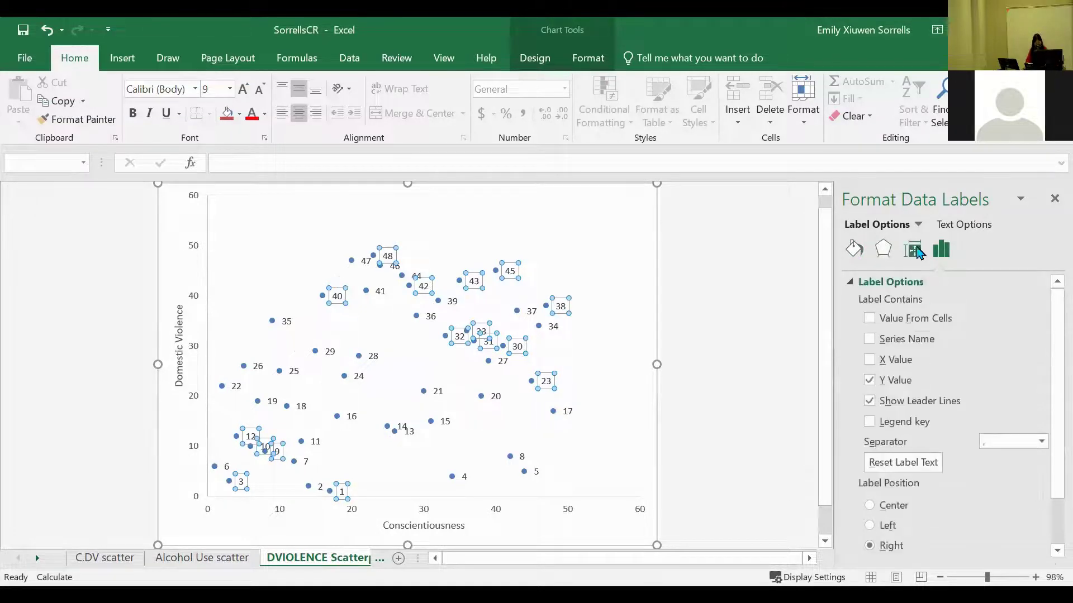
pyautogui.click(912, 250)
pyautogui.click(853, 248)
pyautogui.click(863, 282)
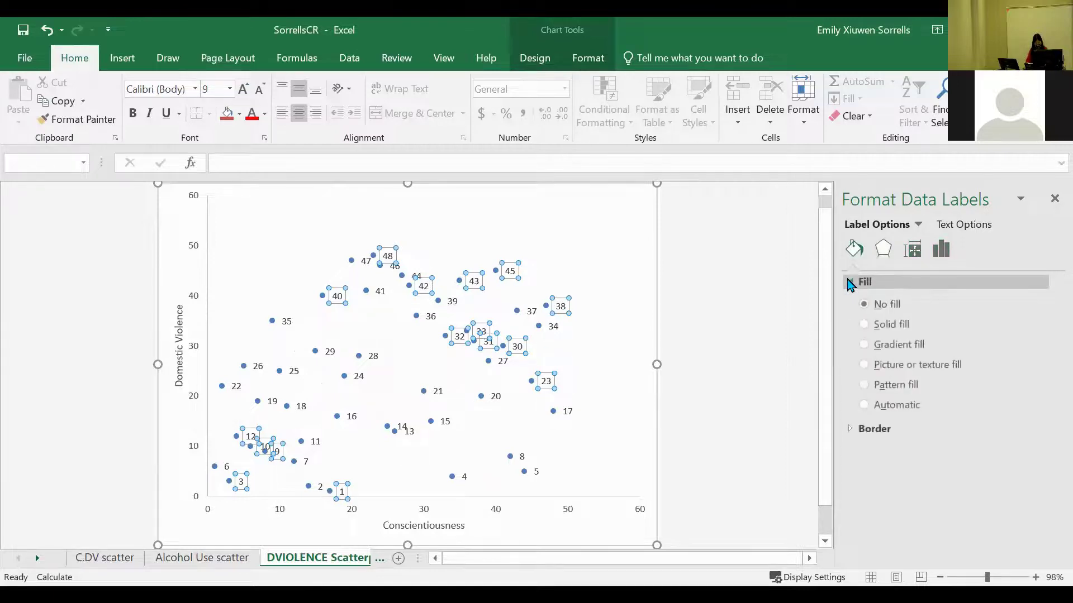
pyautogui.click(859, 428)
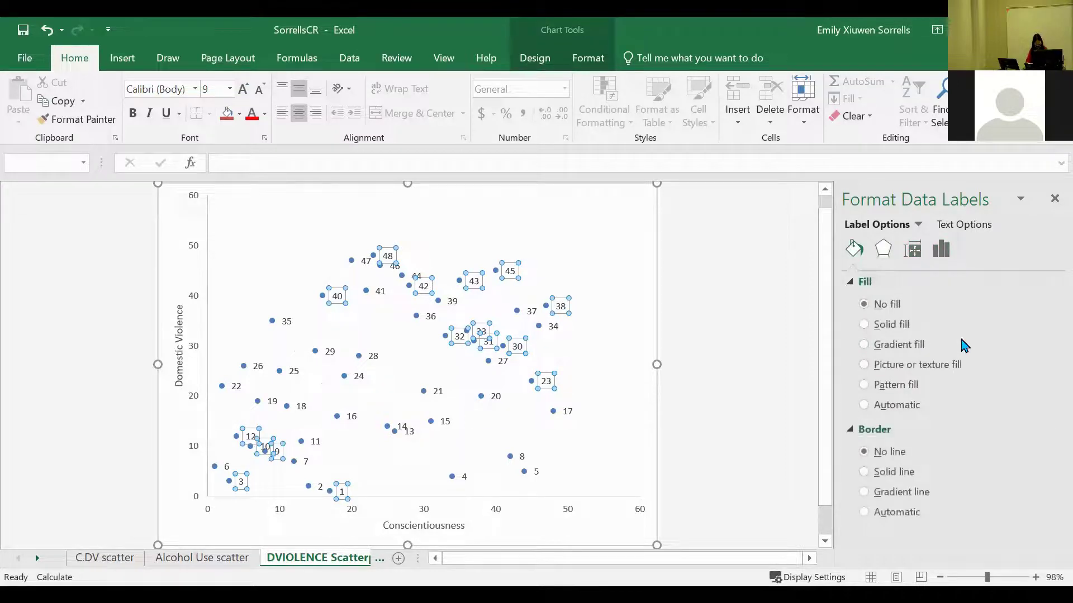
pyautogui.click(1055, 199)
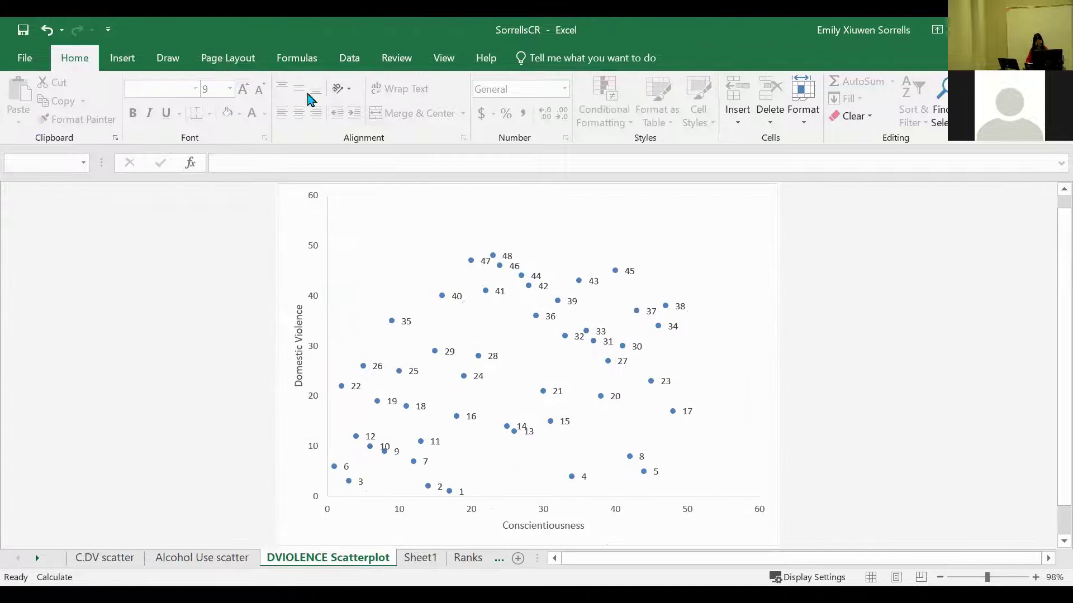
# - Undo the addition of the data labels to the scatterplot
pyautogui.click(47, 30)
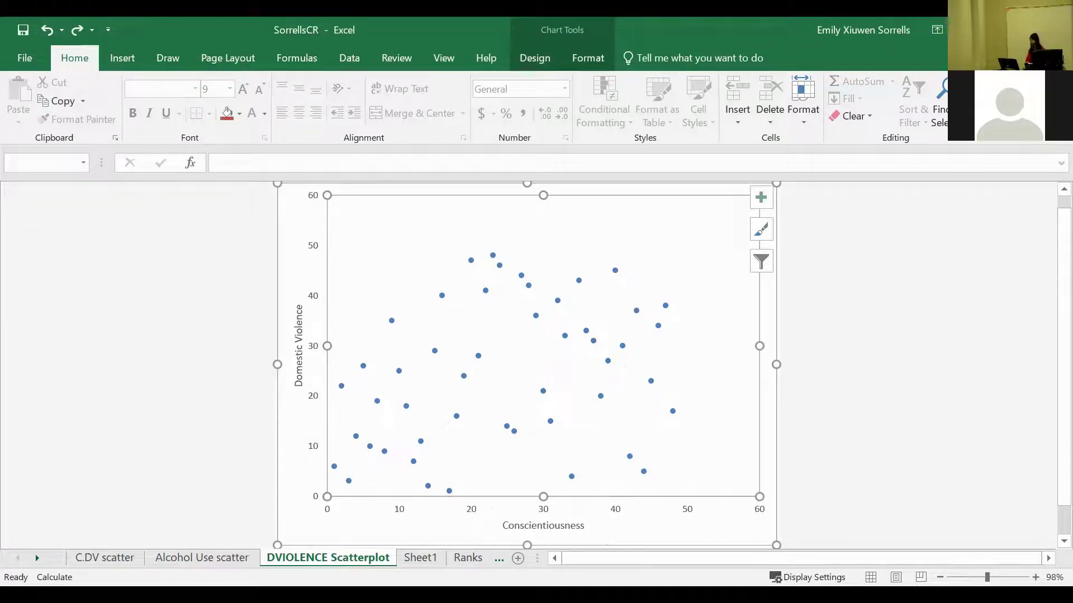
pyautogui.press('Escape')
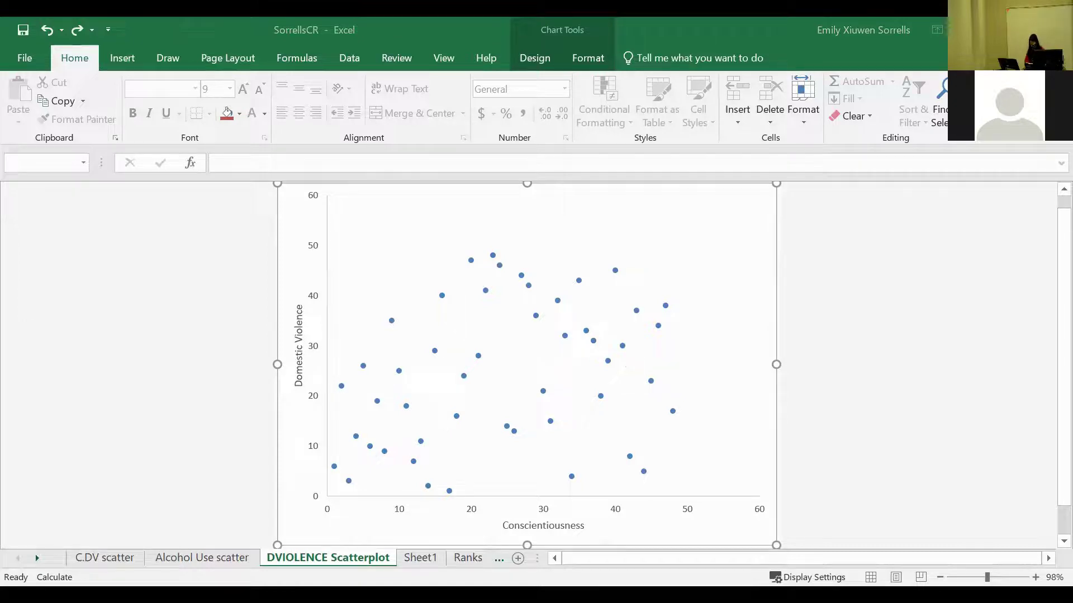
# - Enlarge the scatterplot's Domestic Violence and Conscientiousness axis titles to font size 20
pyautogui.click(303, 375)
pyautogui.click(302, 379)
pyautogui.moveTo(302, 379); pyautogui.dragTo(297, 312)
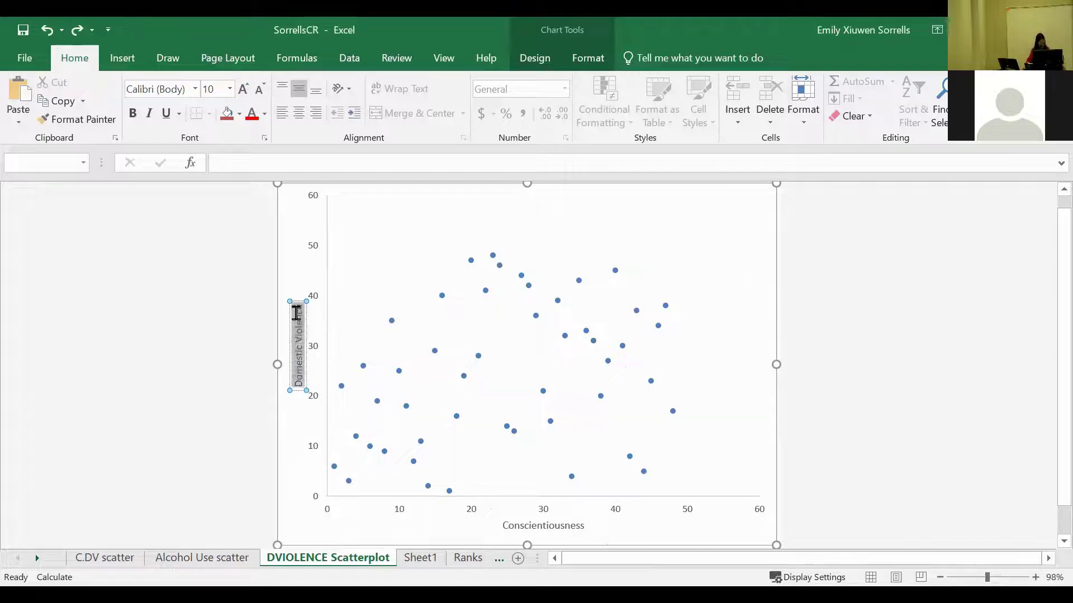
pyautogui.click(229, 89)
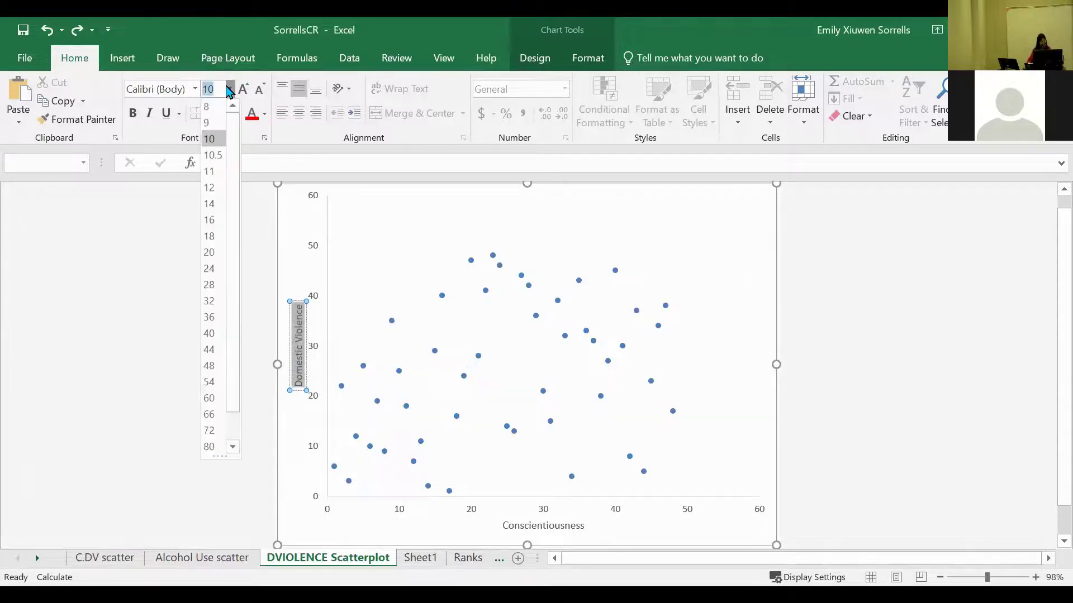
pyautogui.click(211, 255)
pyautogui.click(173, 362)
# - Change the marker fill of the scatterplot's data series to solid black
pyautogui.doubleClick(583, 278)
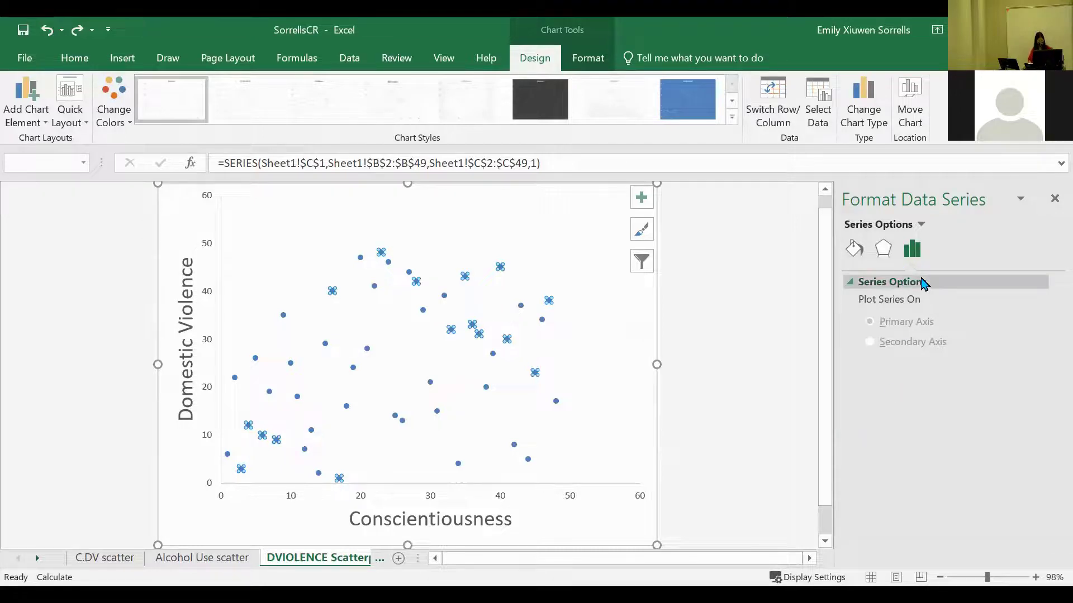
pyautogui.click(854, 249)
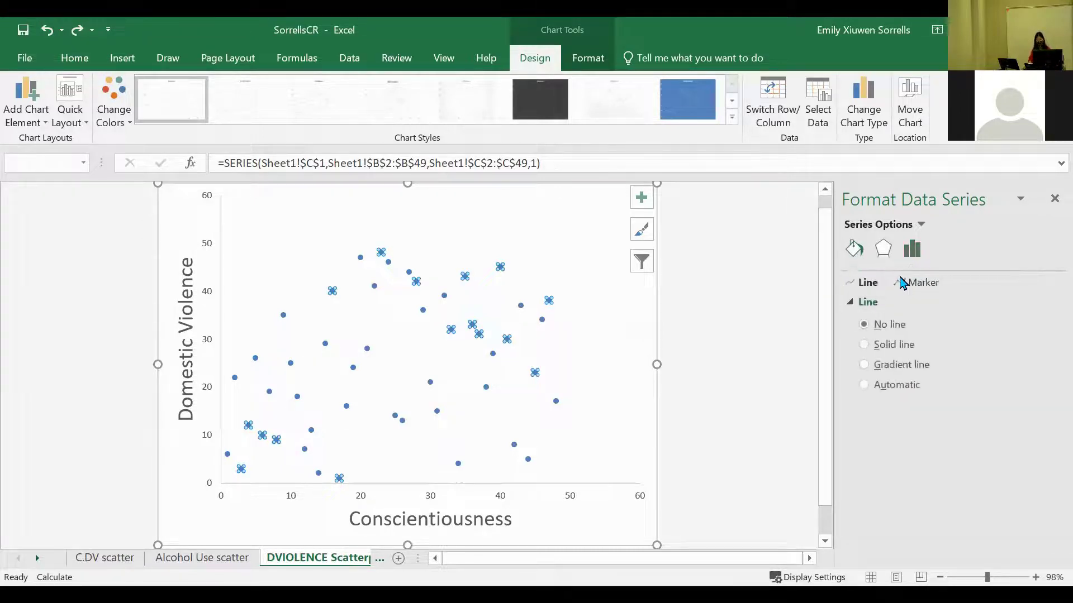
pyautogui.click(905, 283)
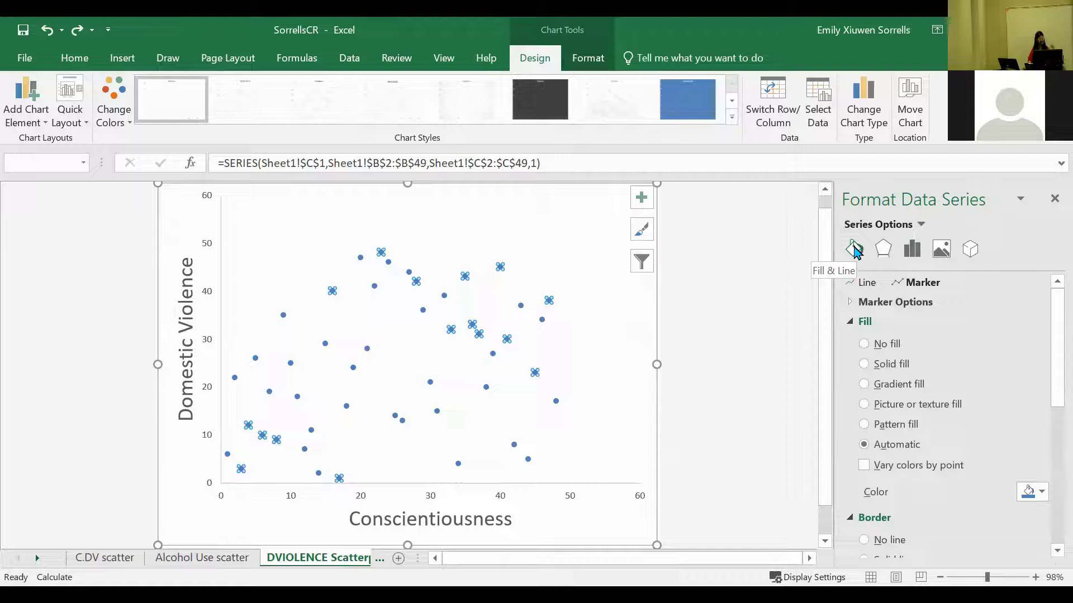
pyautogui.click(865, 284)
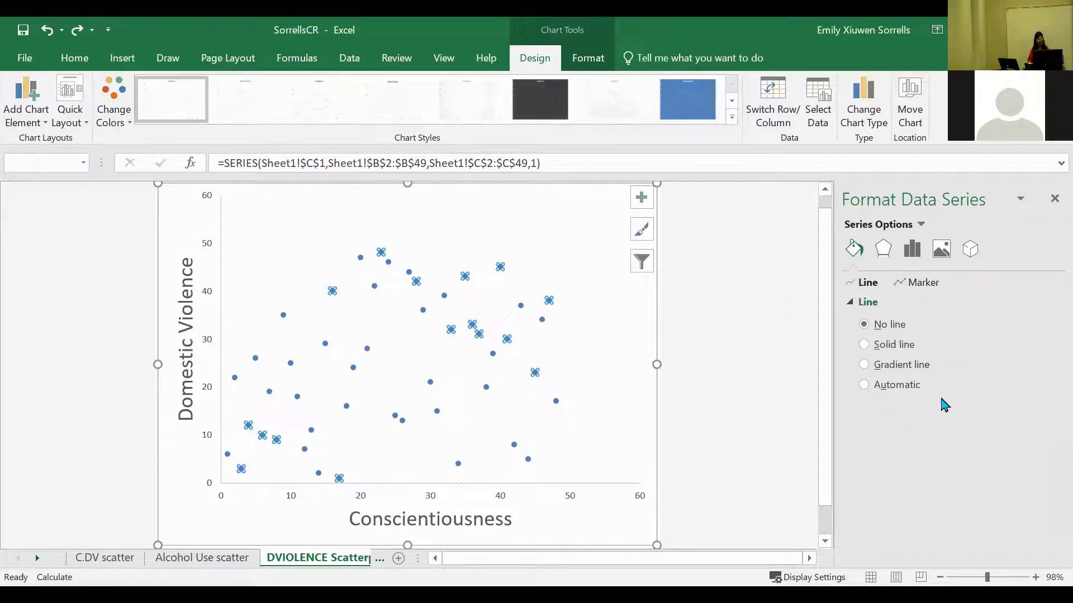
pyautogui.click(926, 285)
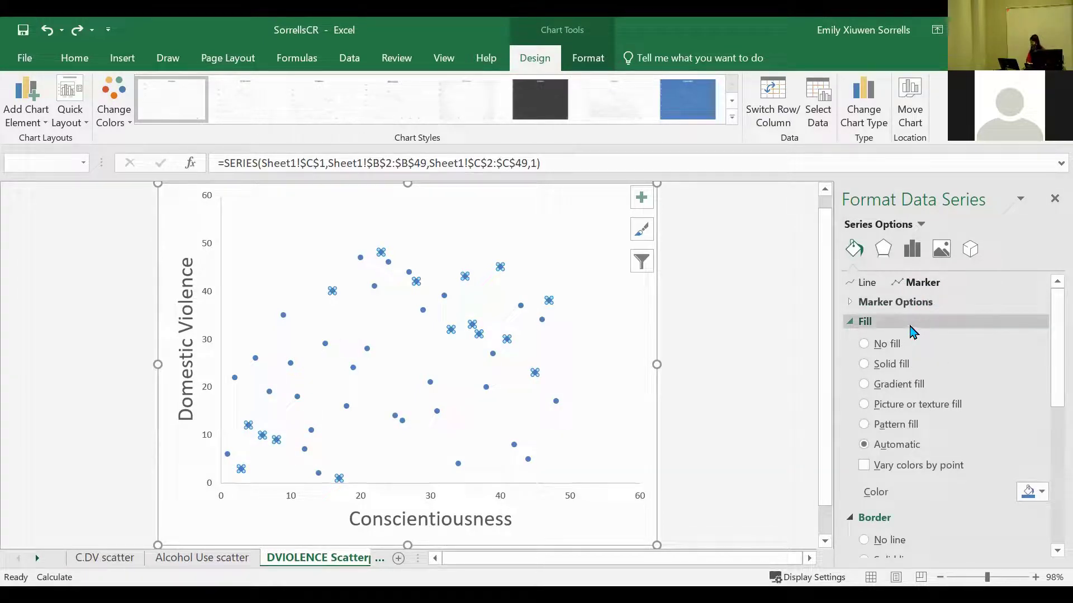
pyautogui.click(1042, 497)
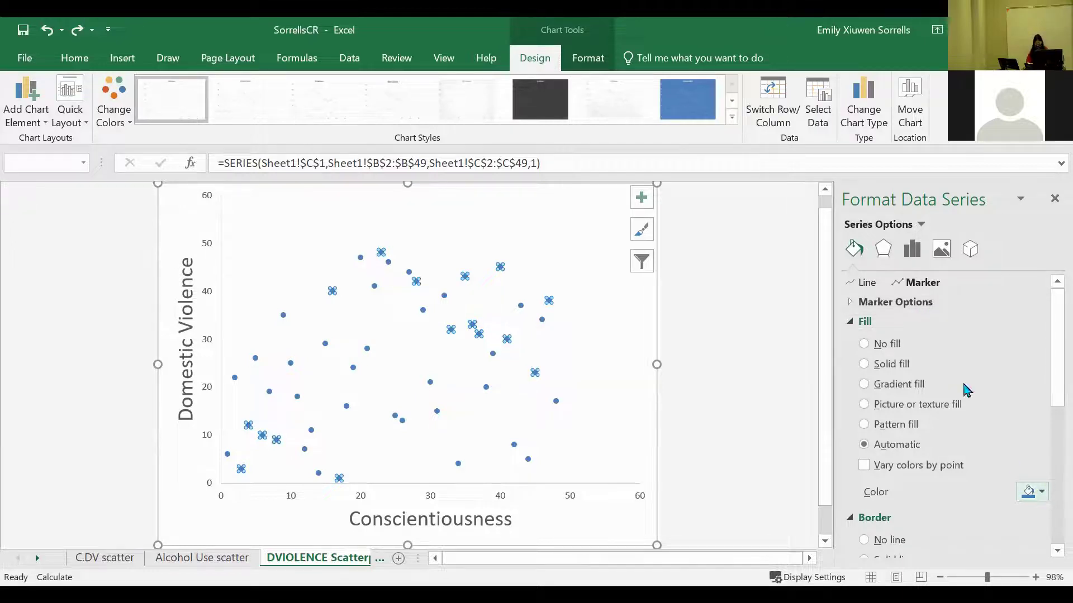
pyautogui.click(956, 368)
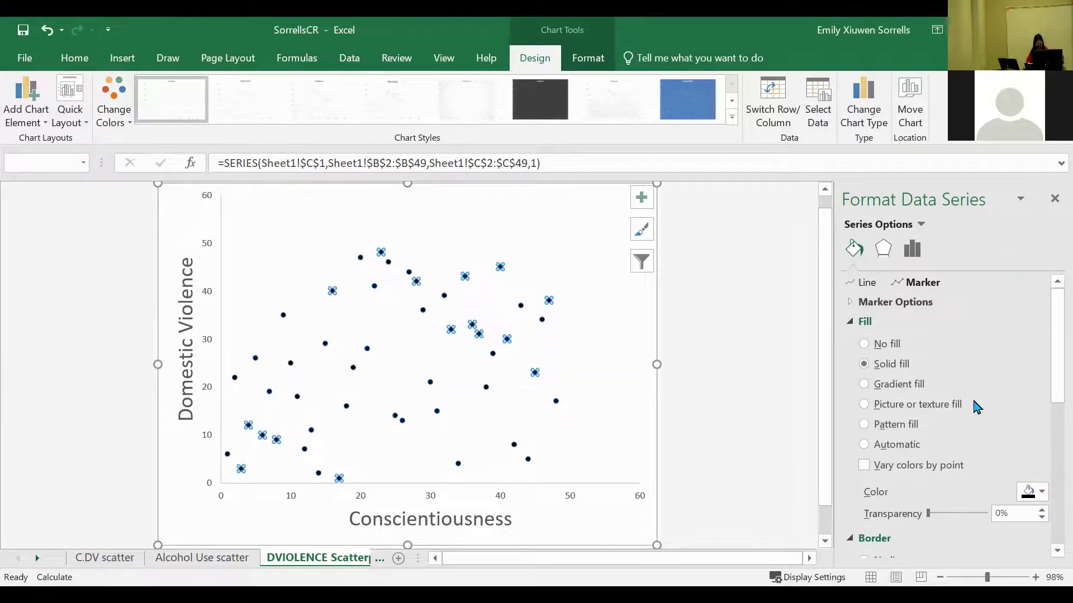
# - Give the scatterplot markers a solid black border line and close the series formatting options
pyautogui.scroll(-3, 1002, 394)
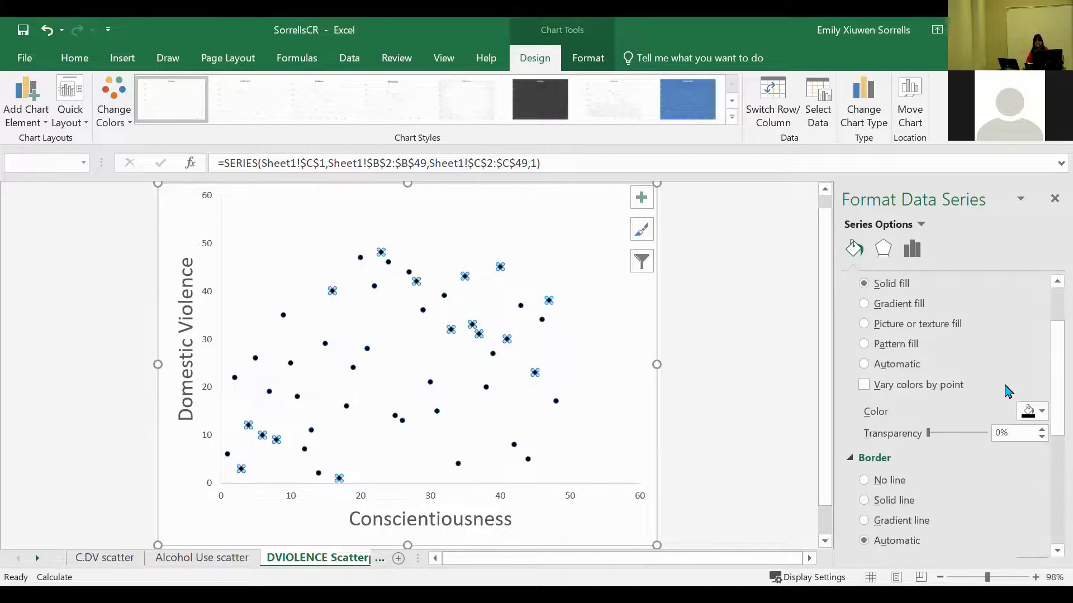
pyautogui.scroll(-1, 983, 468)
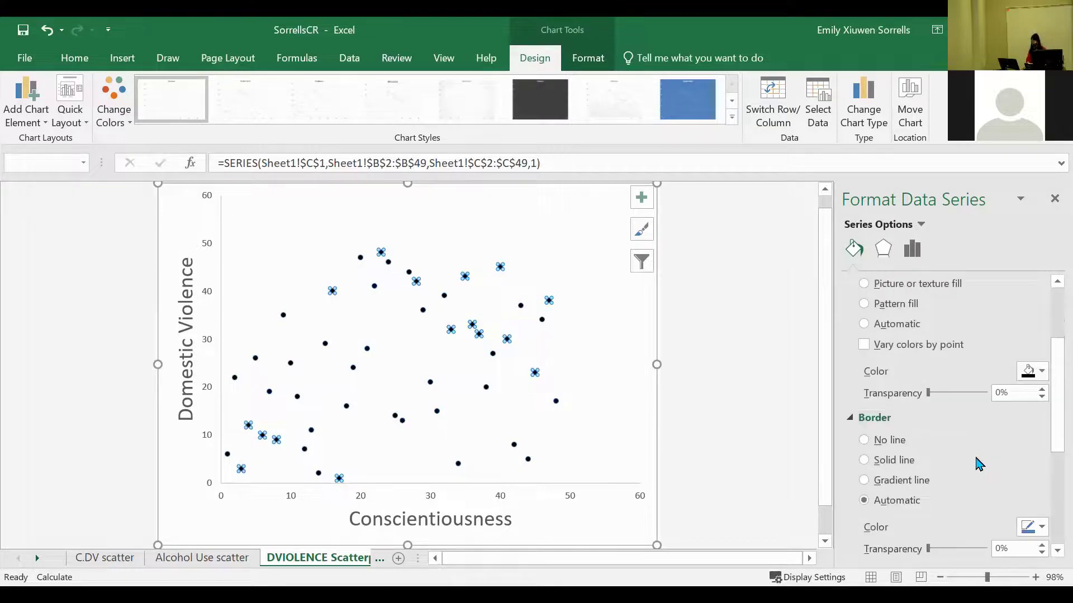
pyautogui.scroll(-1, 939, 477)
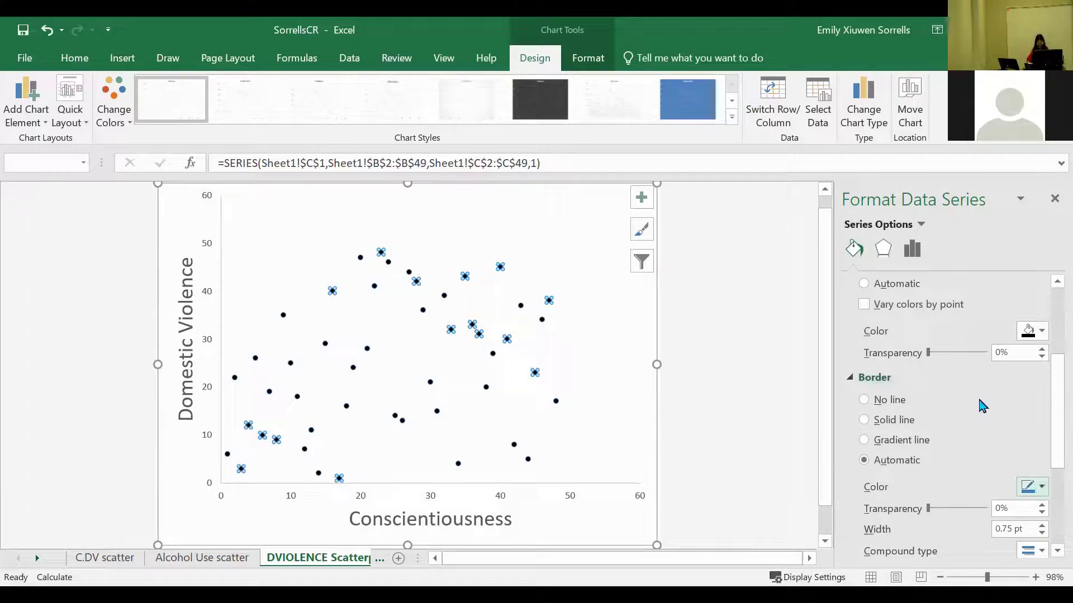
pyautogui.click(889, 419)
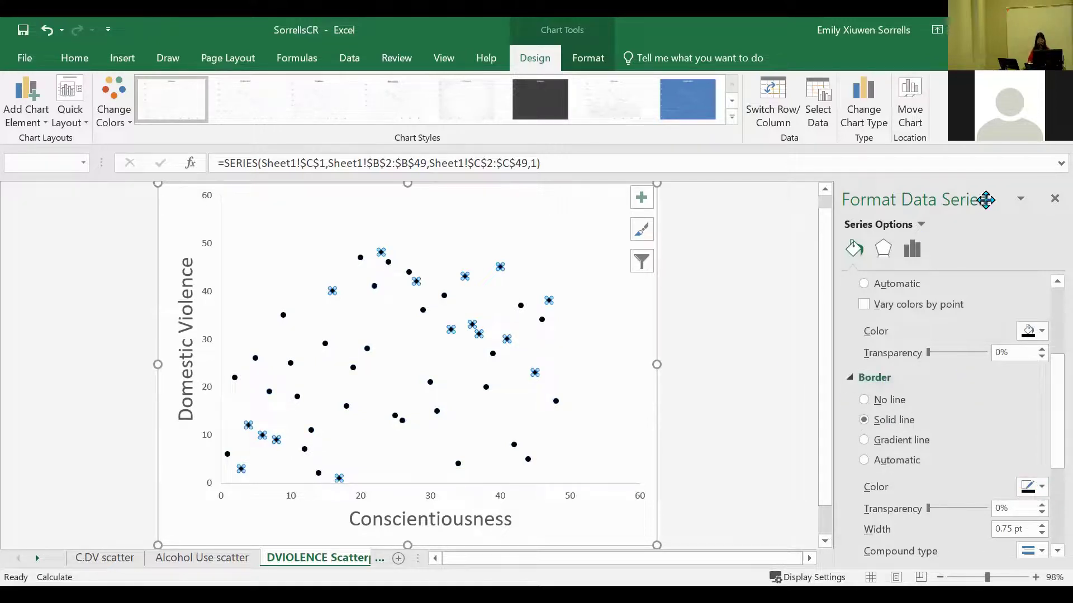
pyautogui.click(1054, 199)
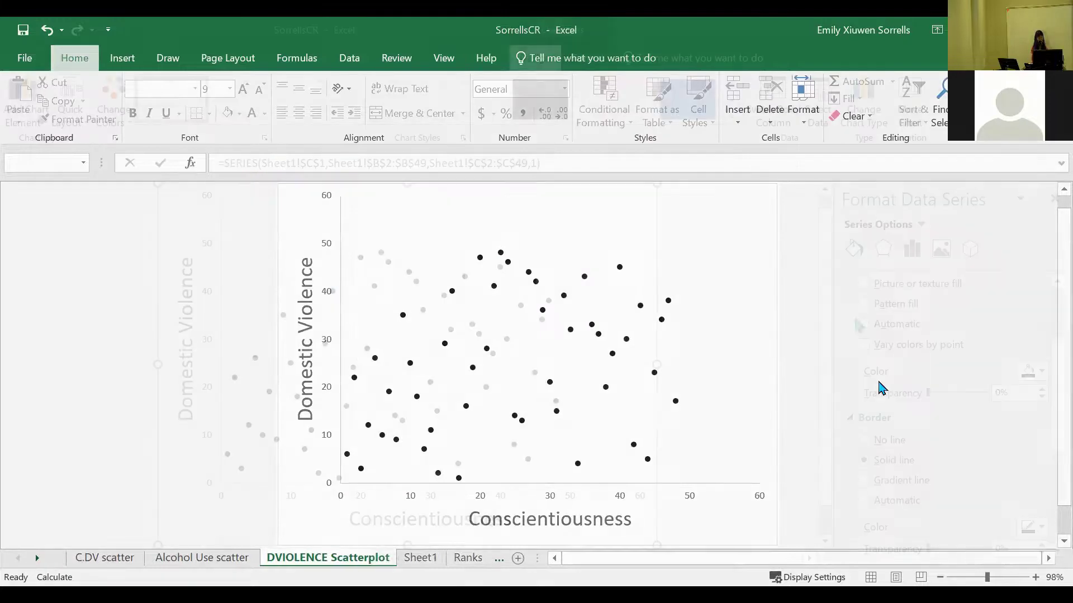
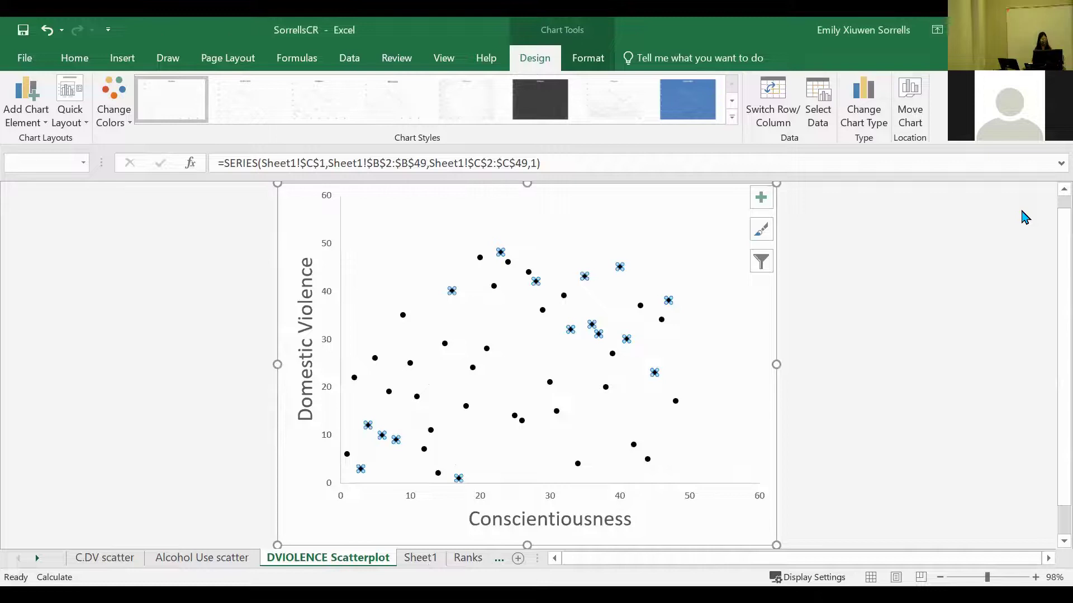
# - Add a linear trendline to the scatterplot, with its equation and R-squared value displayed in the plot's upper-right corner
pyautogui.click(761, 199)
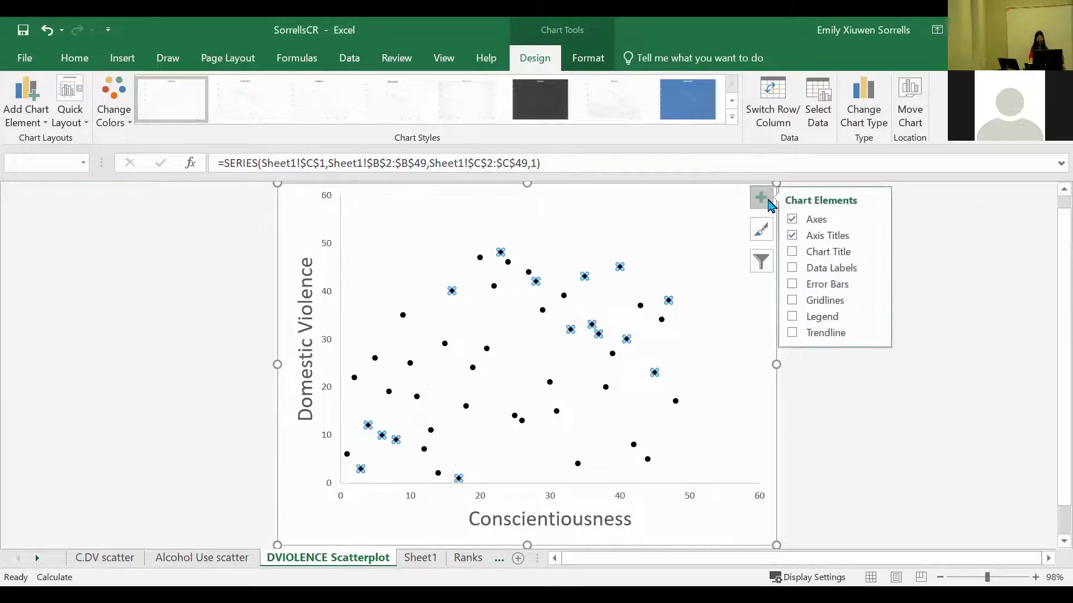
pyautogui.click(793, 334)
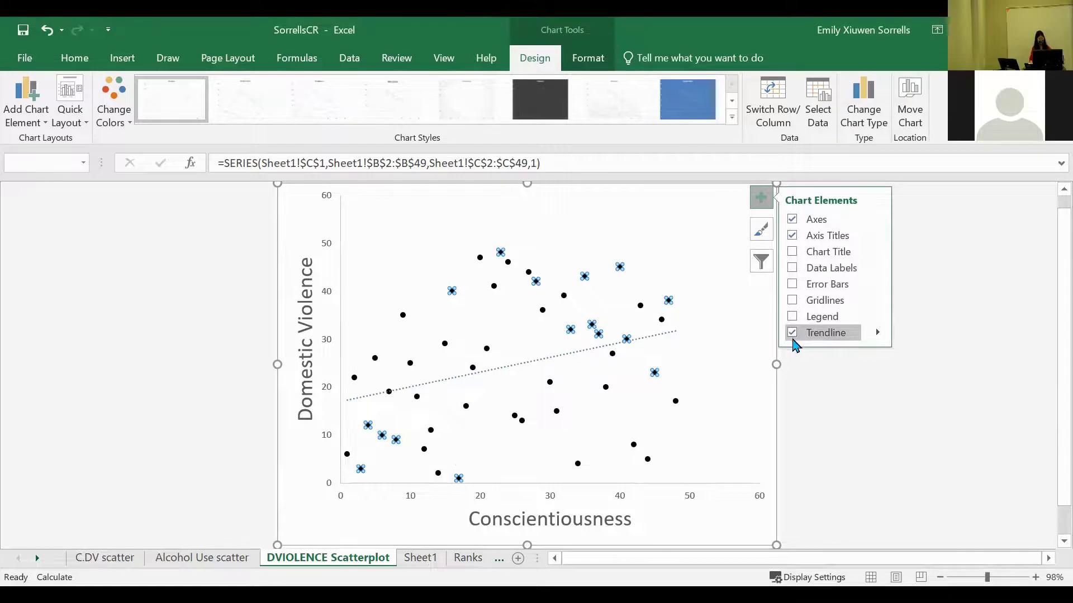
pyautogui.click(877, 334)
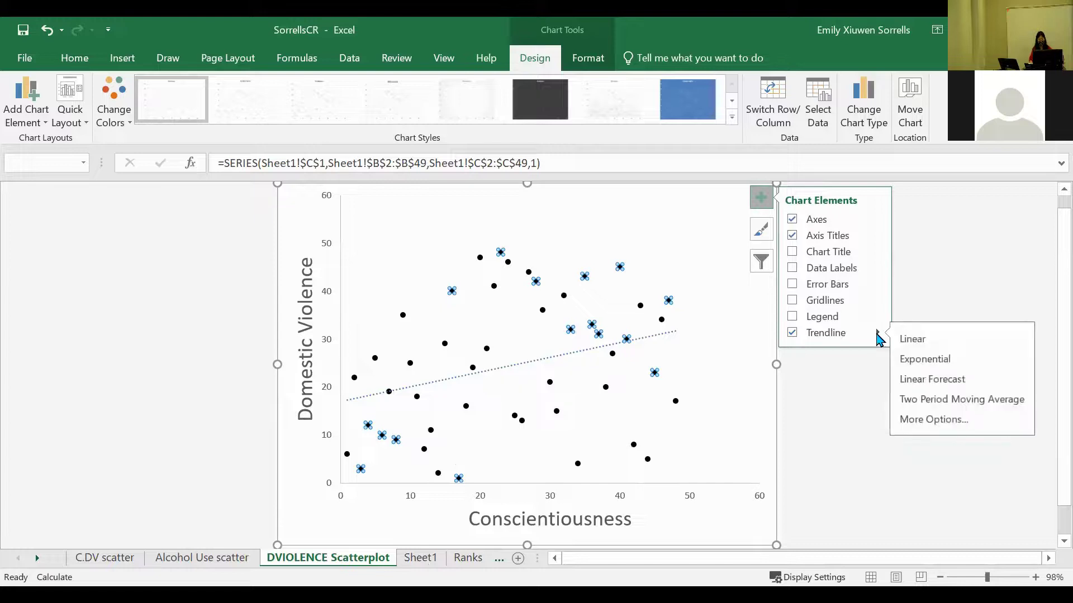
pyautogui.click(938, 420)
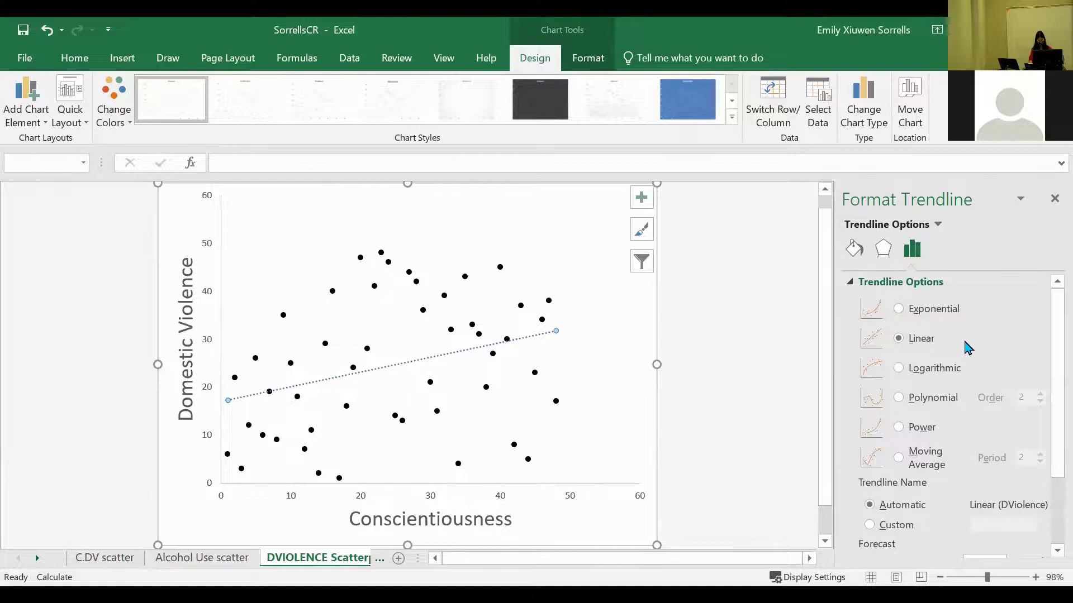
pyautogui.scroll(-3, 960, 355)
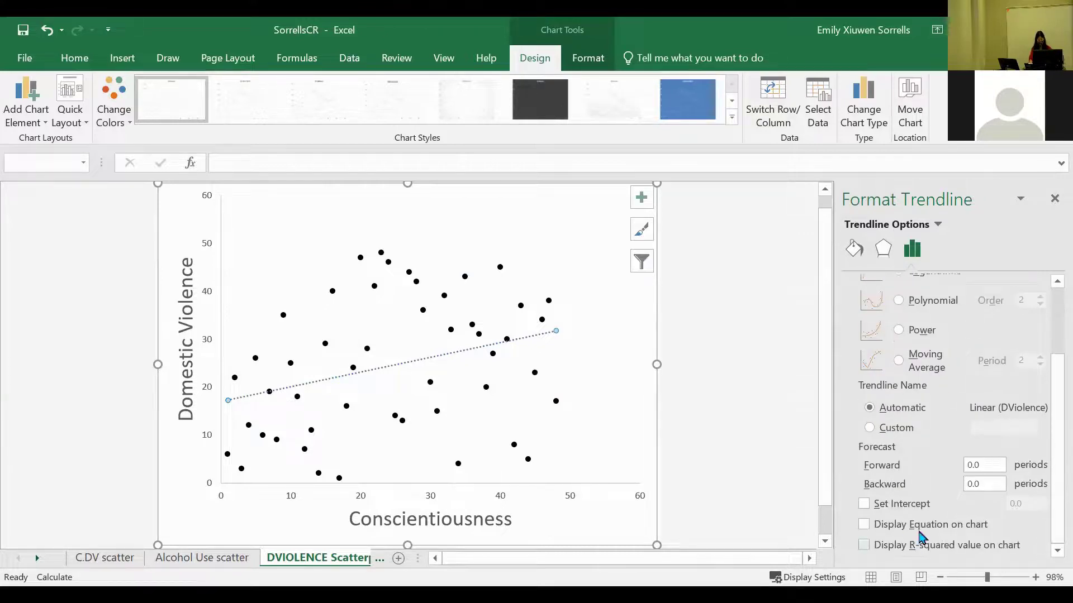
pyautogui.click(863, 526)
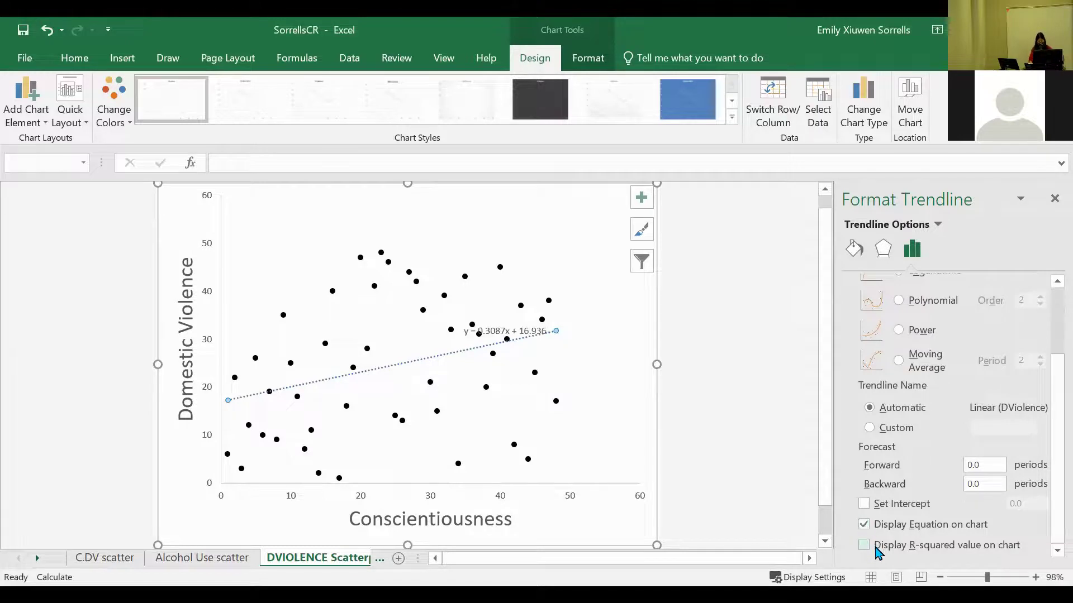
pyautogui.click(865, 545)
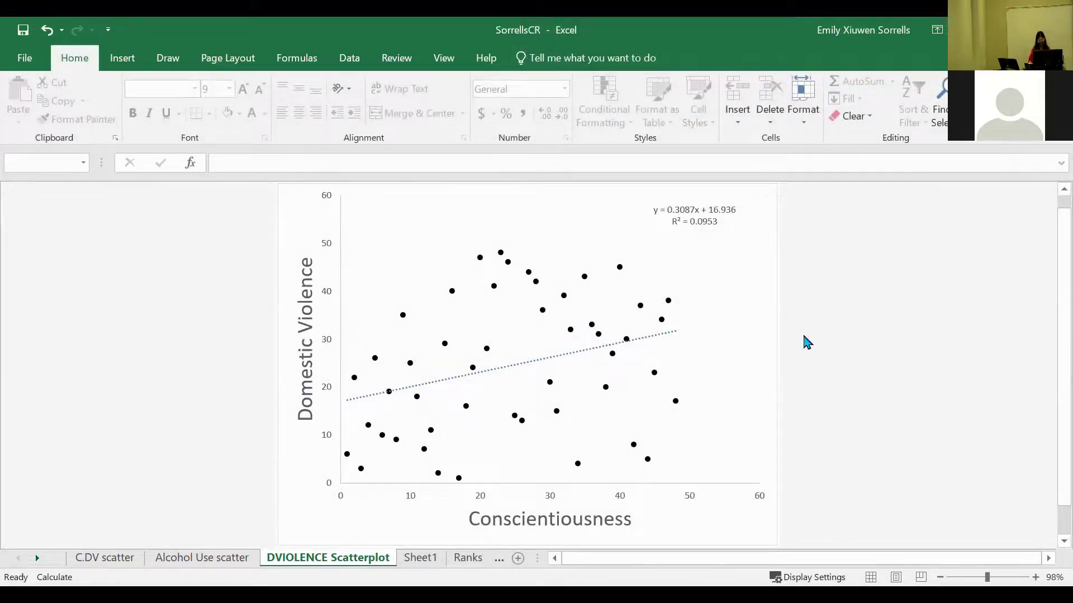
# - Review the equation and R-squared display settings in the trendline's additional options
pyautogui.moveTo(881, 340)
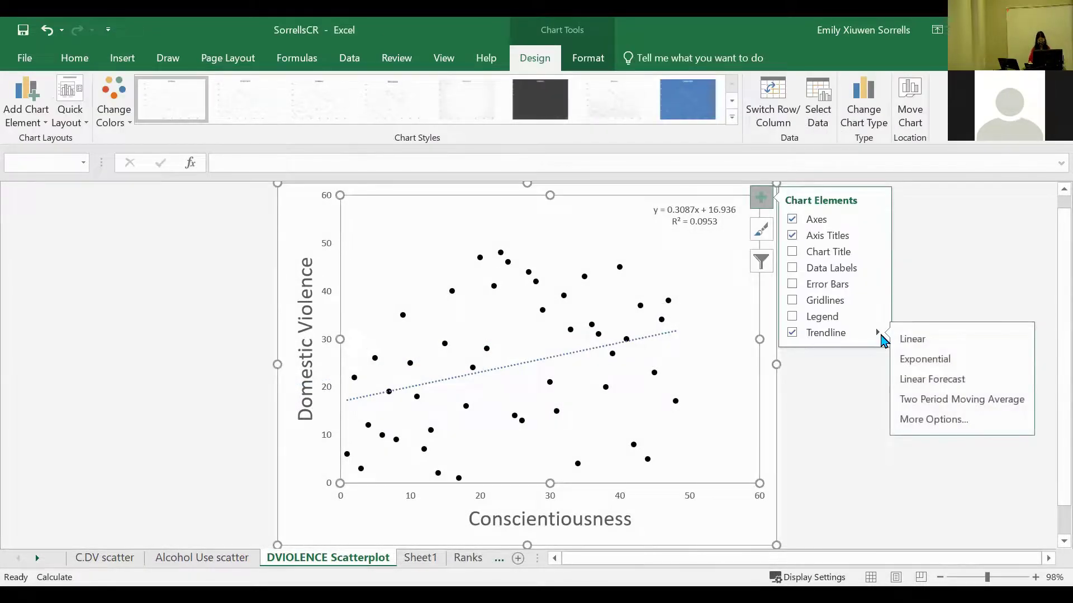
pyautogui.click(933, 419)
pyautogui.scroll(-5, 950, 435)
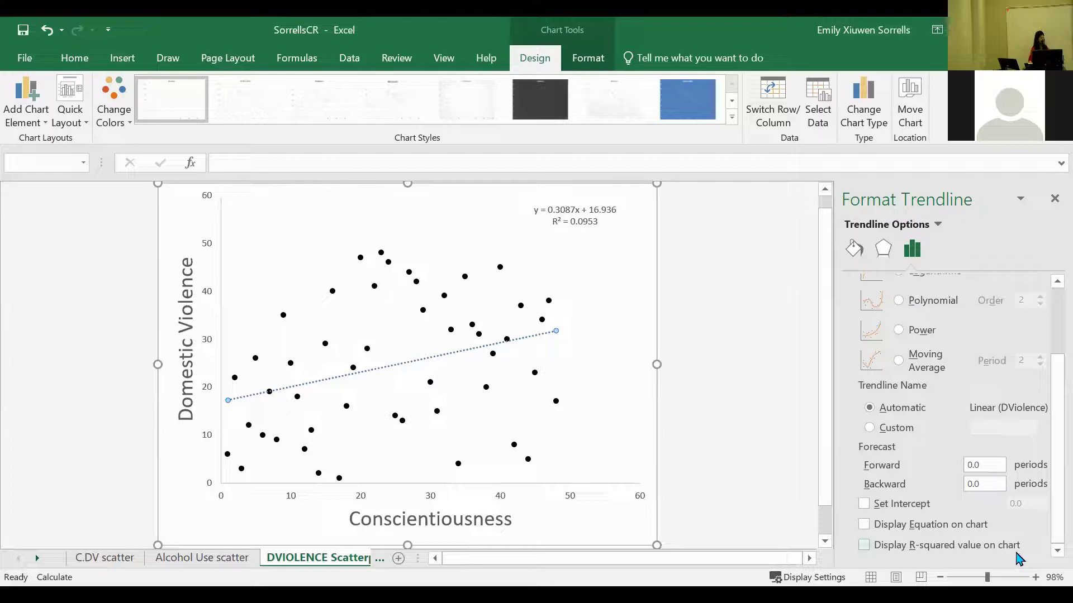
pyautogui.click(1054, 199)
# - Move the equation and R-squared label slightly inward from the plot's upper-right corner
pyautogui.click(682, 224)
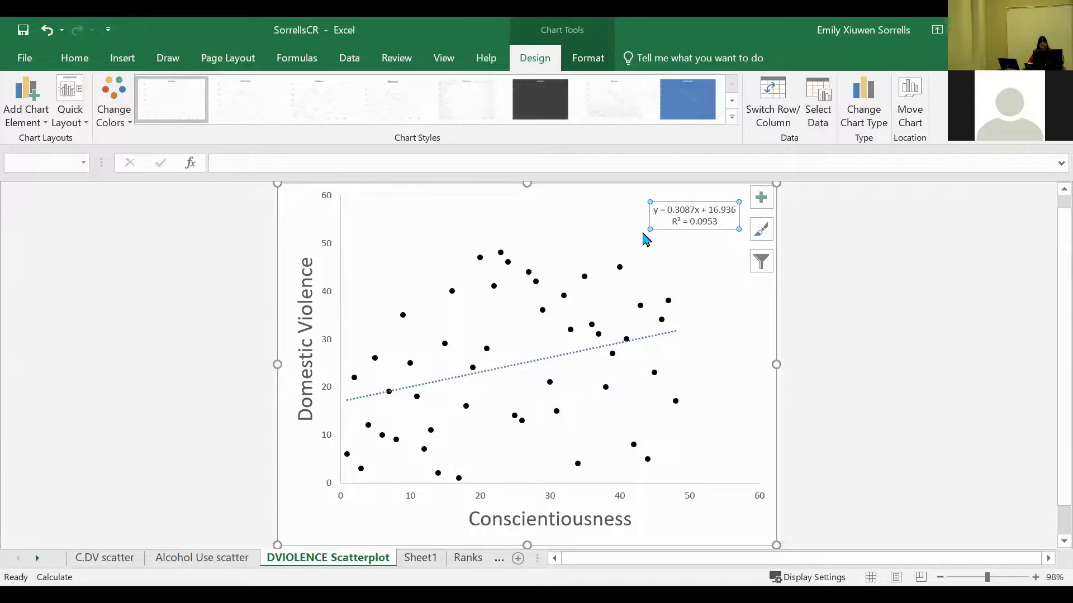
pyautogui.moveTo(652, 229); pyautogui.dragTo(647, 235)
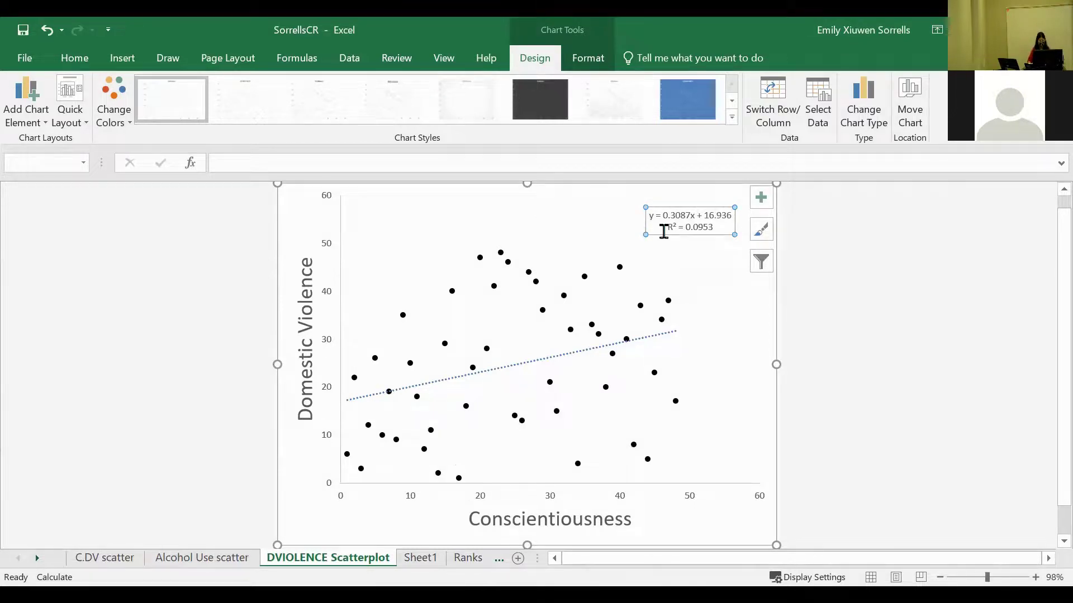
pyautogui.click(844, 290)
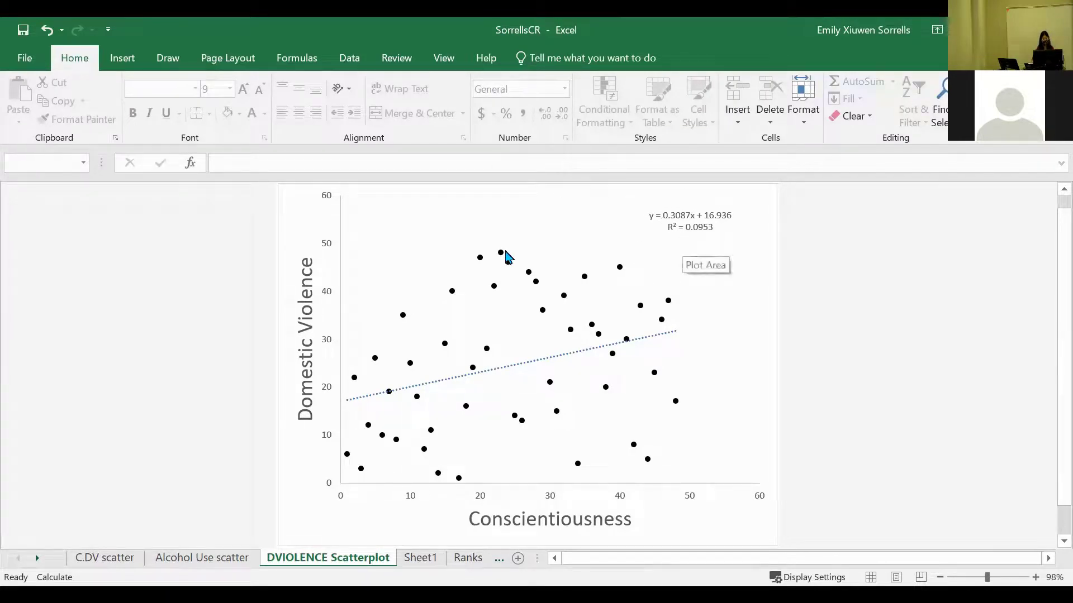
pyautogui.moveTo(505, 252)
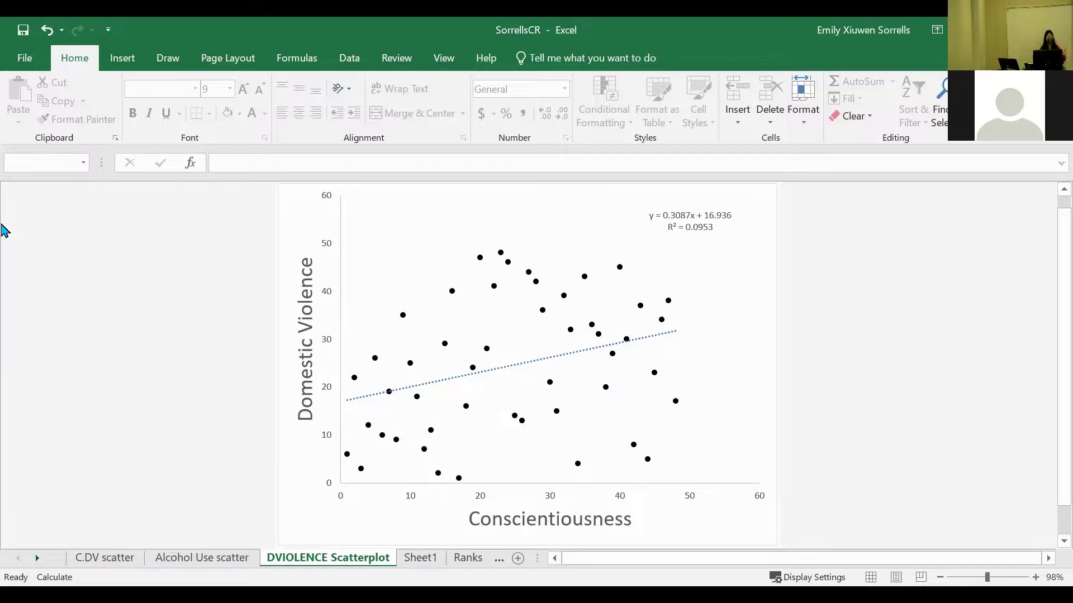
# - Insert a scatter chart on Sheet1 from the Conscientiousness and ALCUse columns
pyautogui.hotkey('ctrl', 'pagedown')
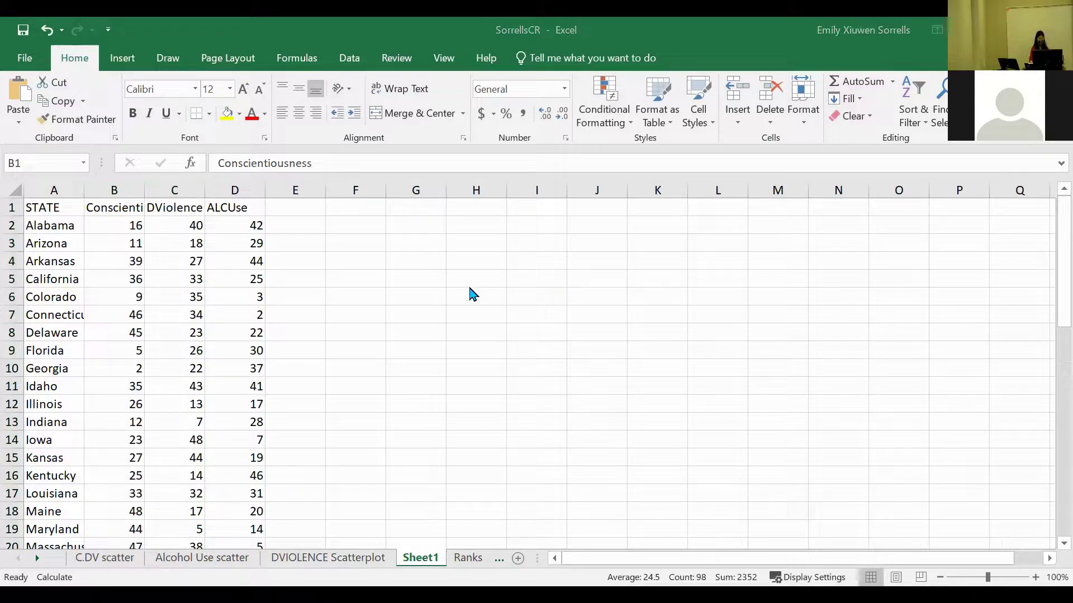
pyautogui.click(120, 191)
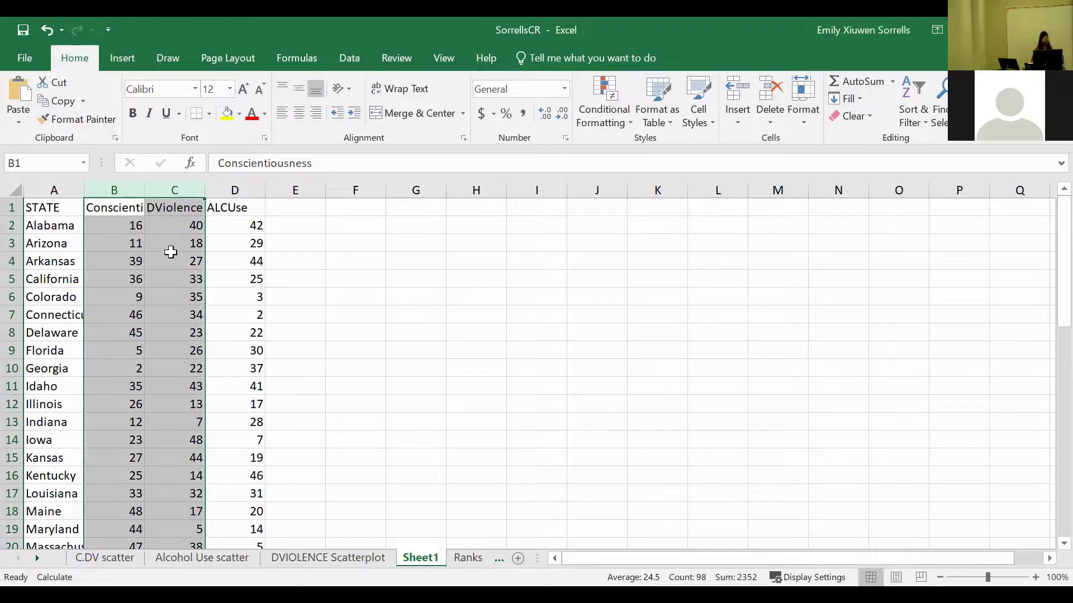
pyautogui.click(380, 313)
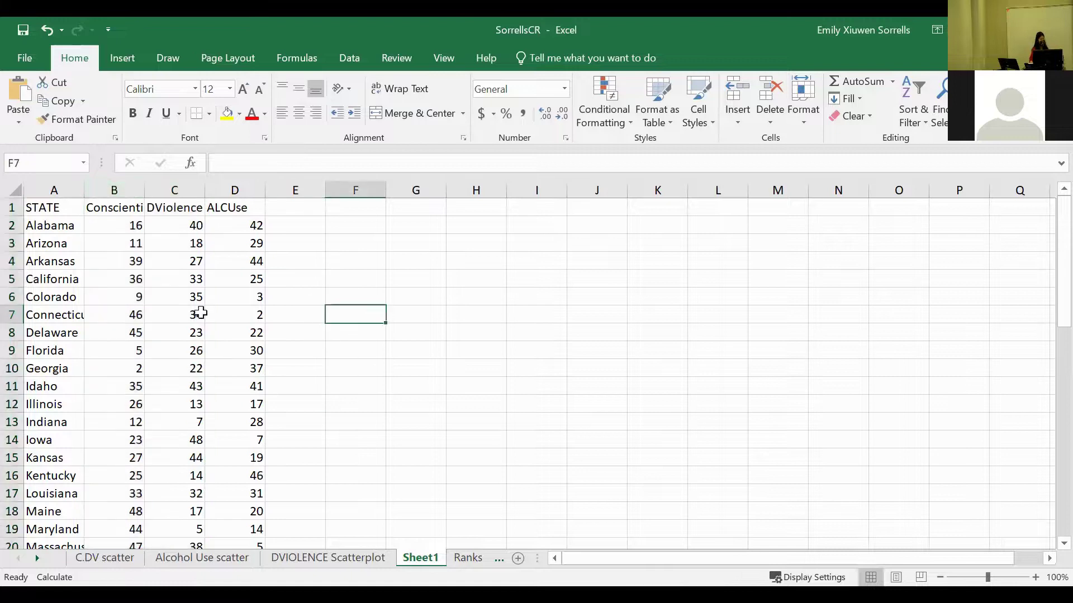
pyautogui.click(111, 190)
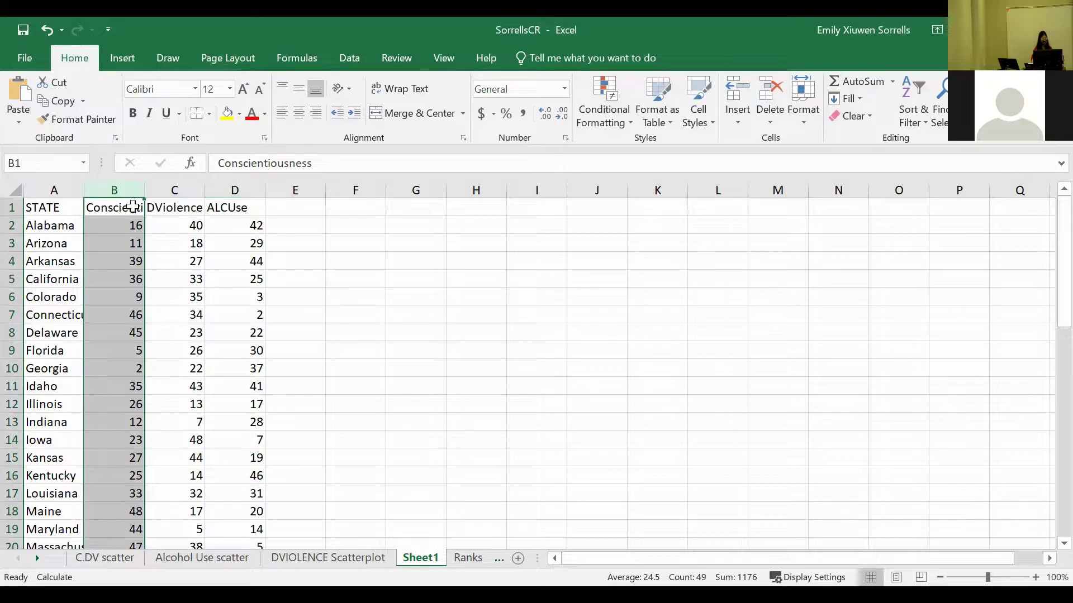
pyautogui.keyDown('ctrl'); pyautogui.click(237, 191); pyautogui.keyUp('ctrl')
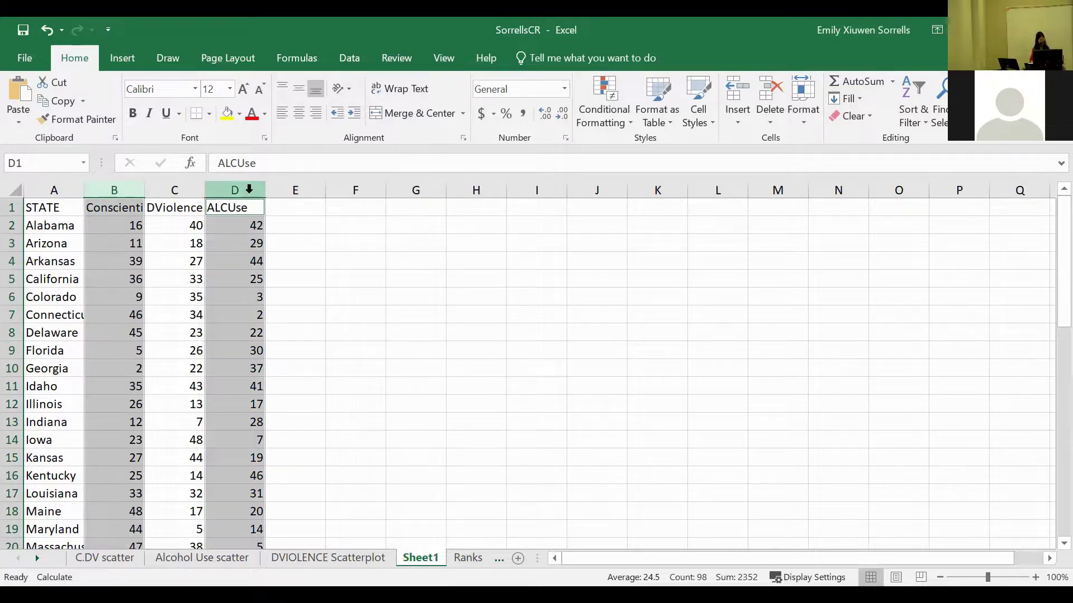
pyautogui.click(123, 59)
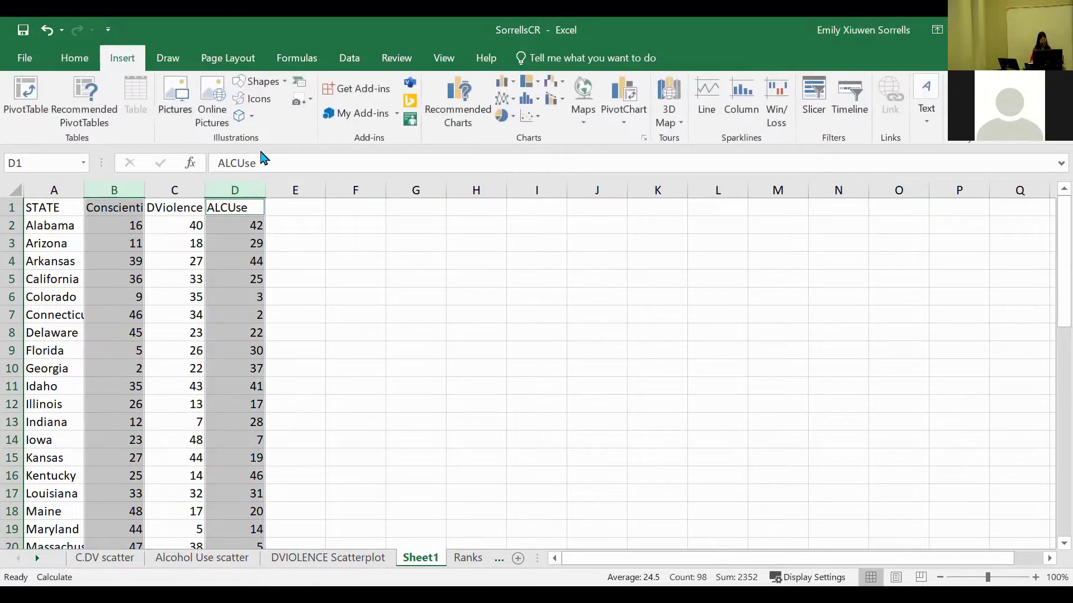
pyautogui.click(530, 117)
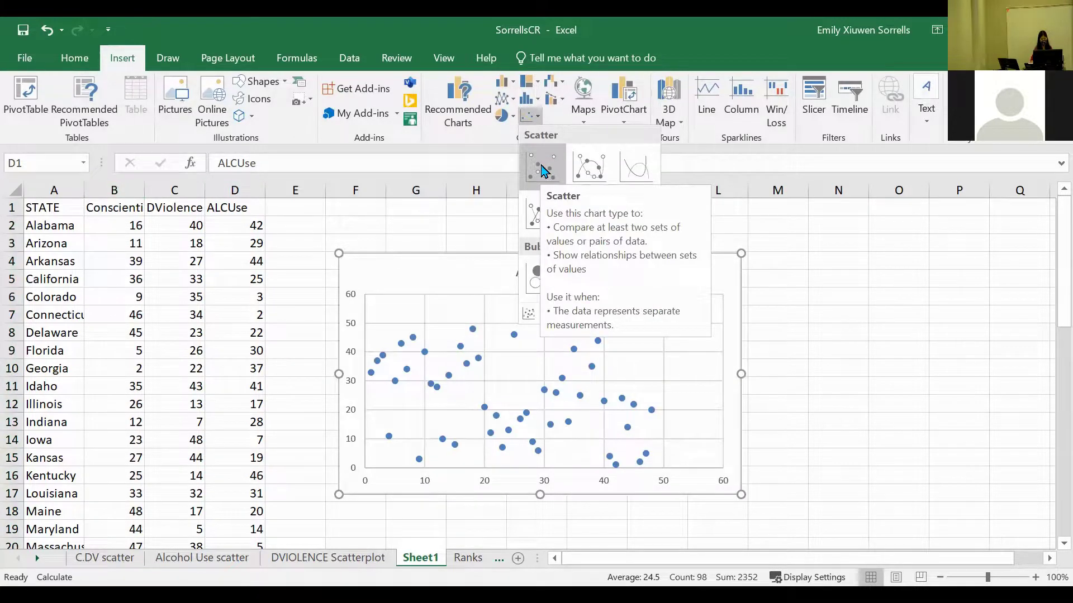
pyautogui.click(435, 442)
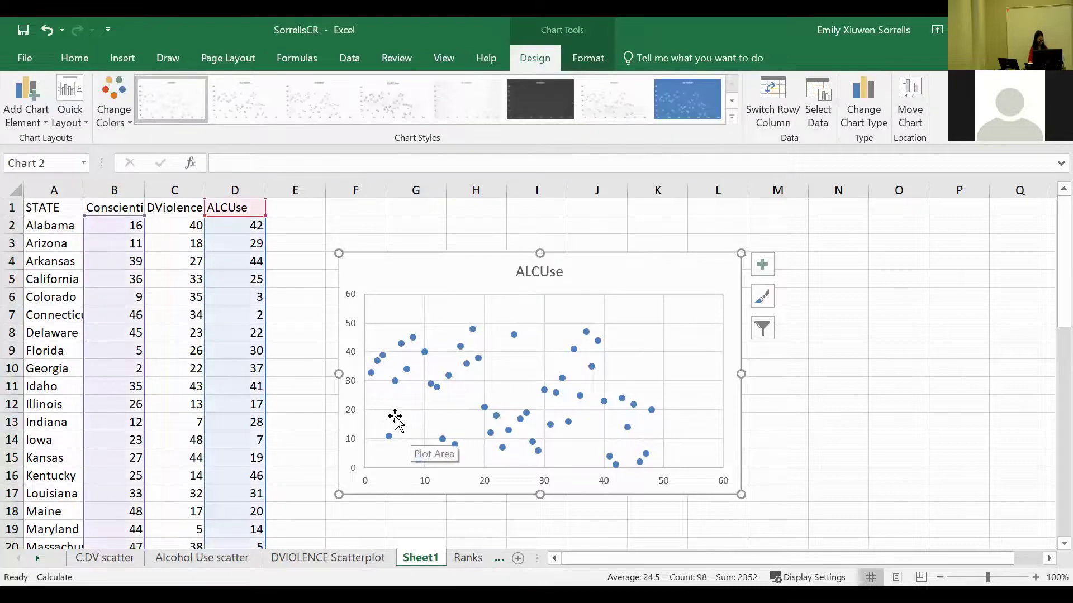
# - Move the ALCUse chart to a new sheet named "AlCUSE scatterplot"
pyautogui.rightClick(364, 258)
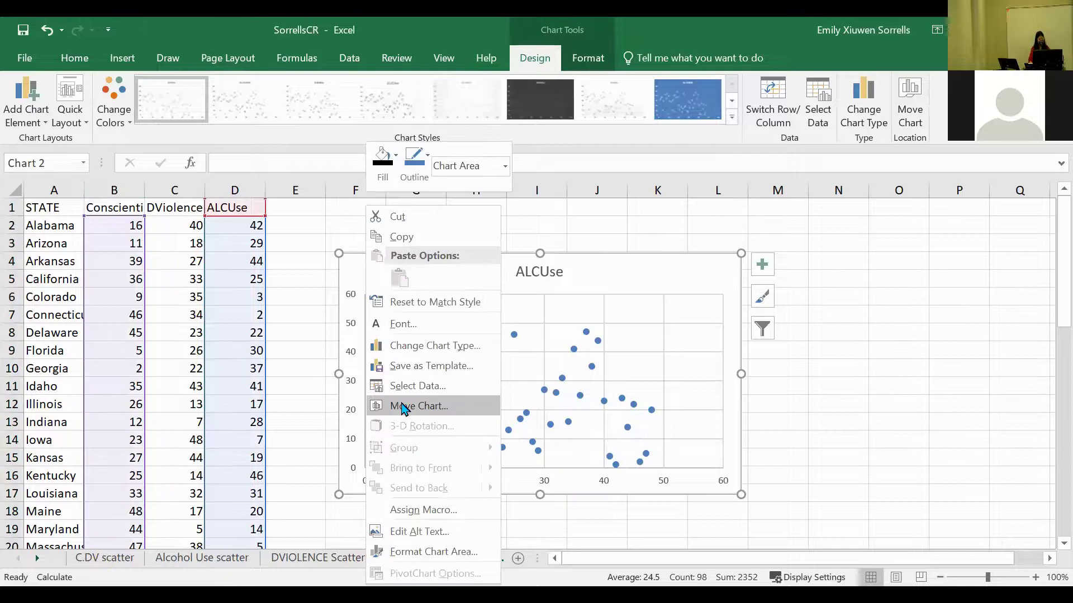
pyautogui.click(403, 407)
pyautogui.click(490, 482)
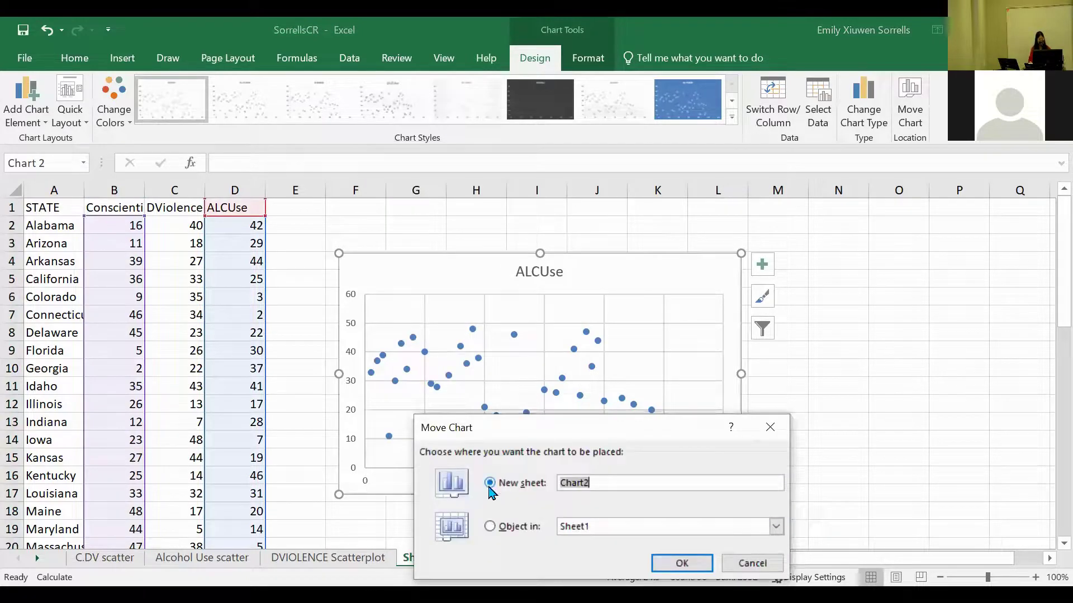
pyautogui.click(602, 481)
pyautogui.moveTo(608, 485); pyautogui.dragTo(548, 476)
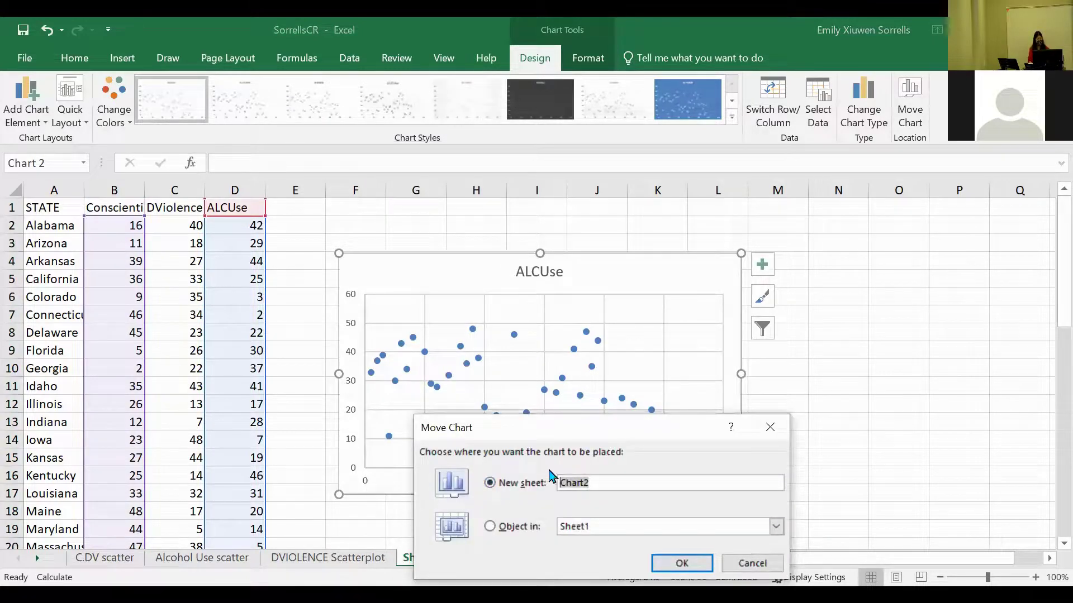
pyautogui.write('A')
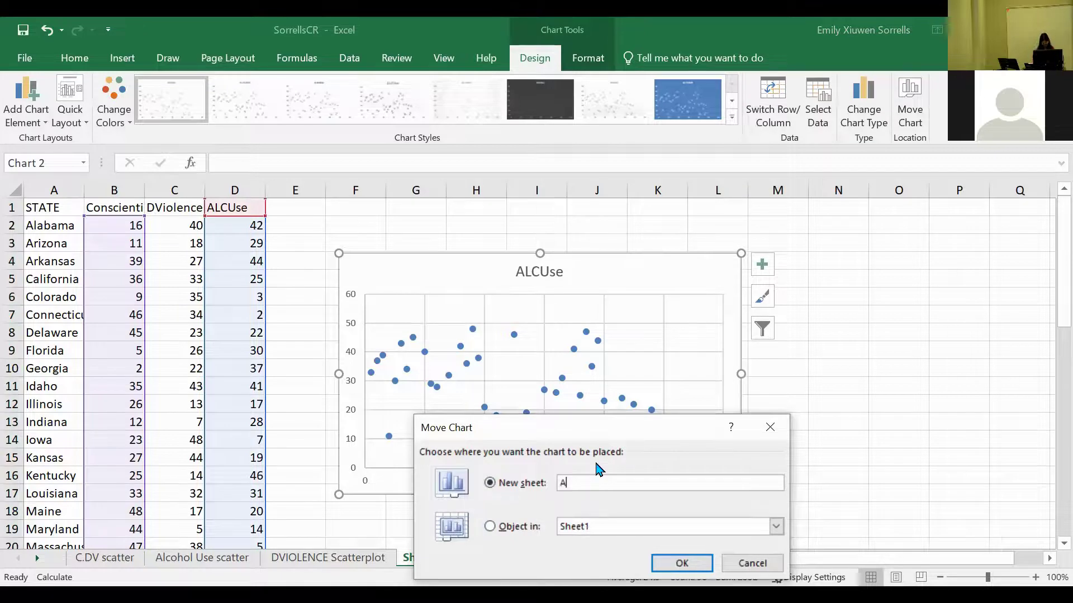
pyautogui.write('lCUSE scatterplot')
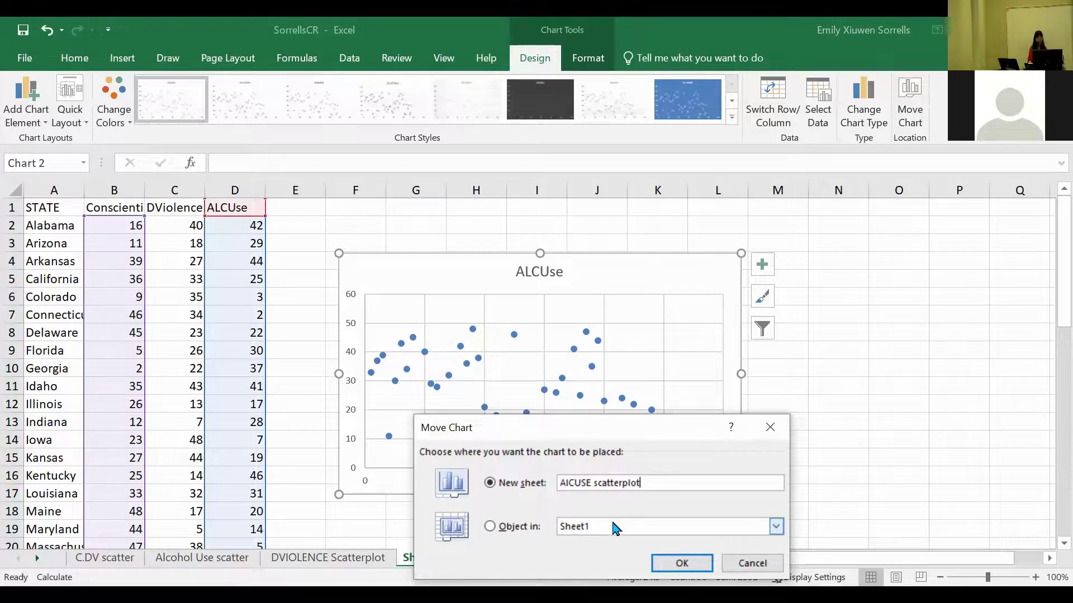
pyautogui.click(677, 561)
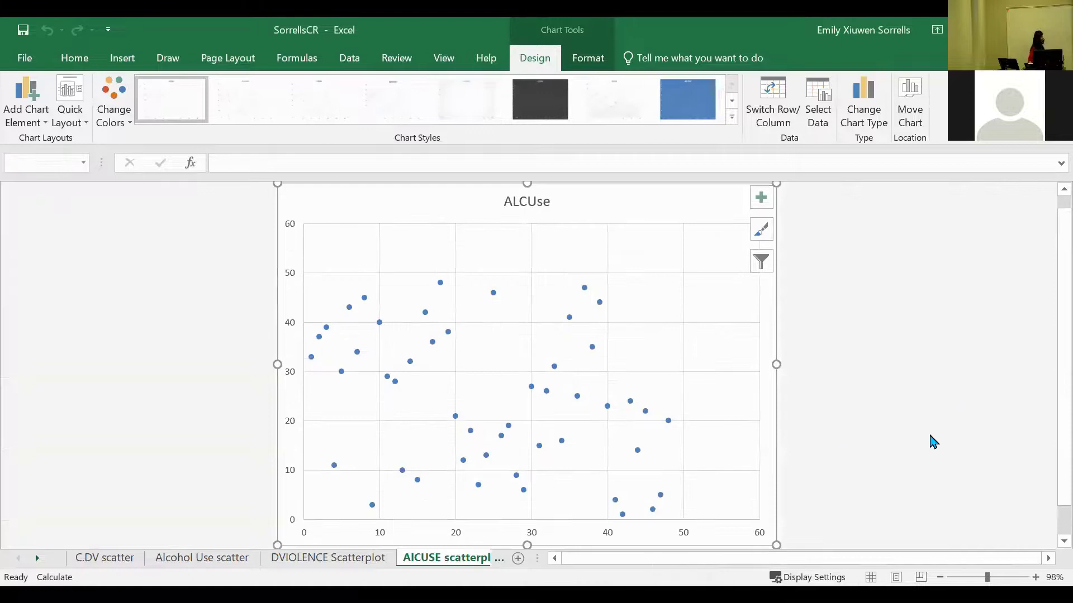
# - Remove the gridlines and chart title from the alcohol use scatterplot and add axis titles
pyautogui.click(761, 197)
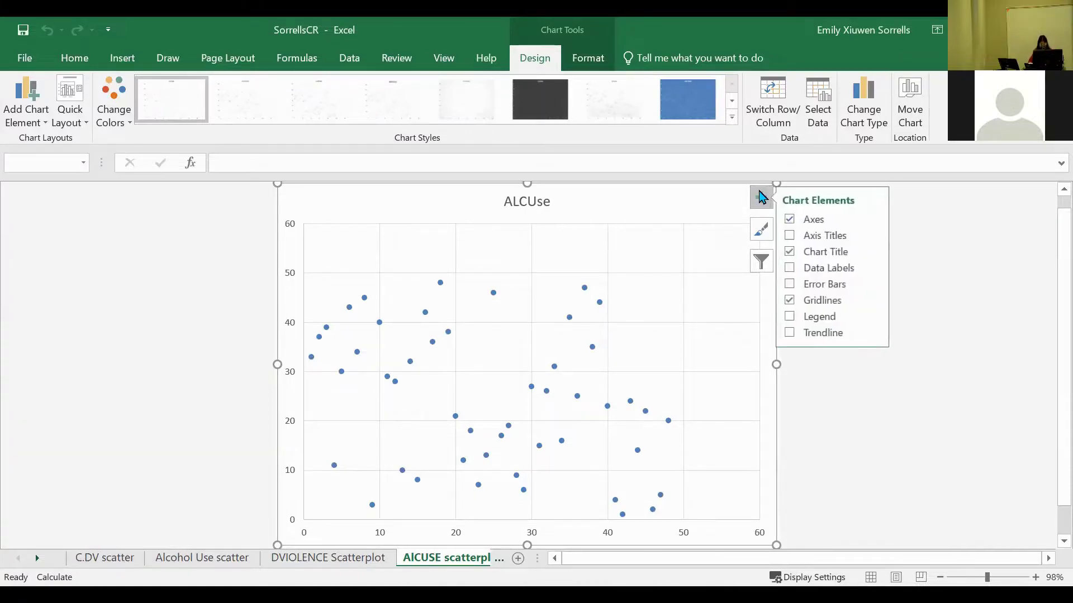
pyautogui.click(793, 302)
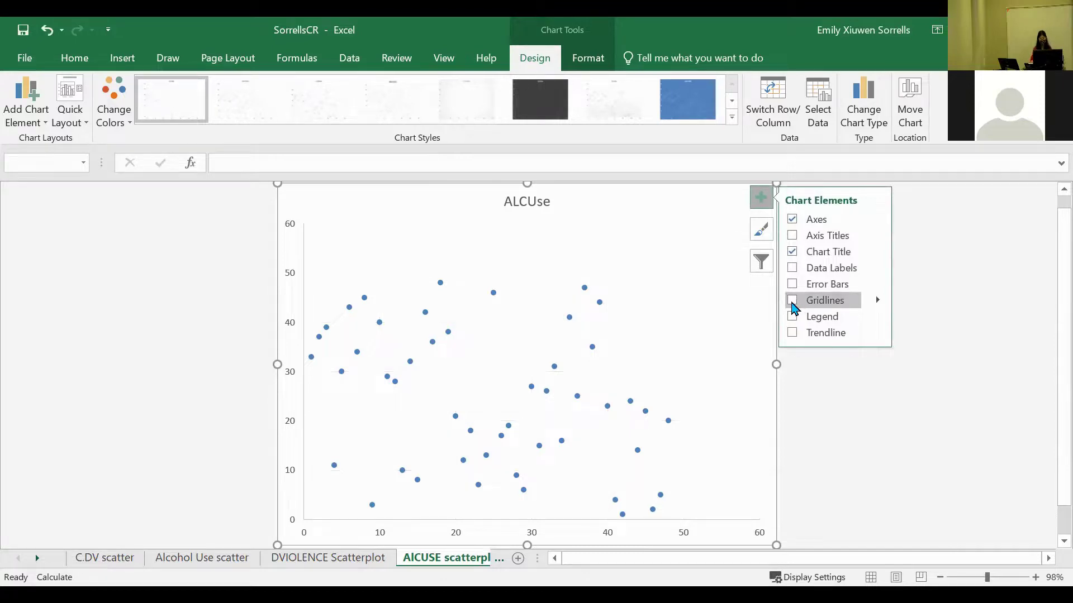
pyautogui.click(793, 252)
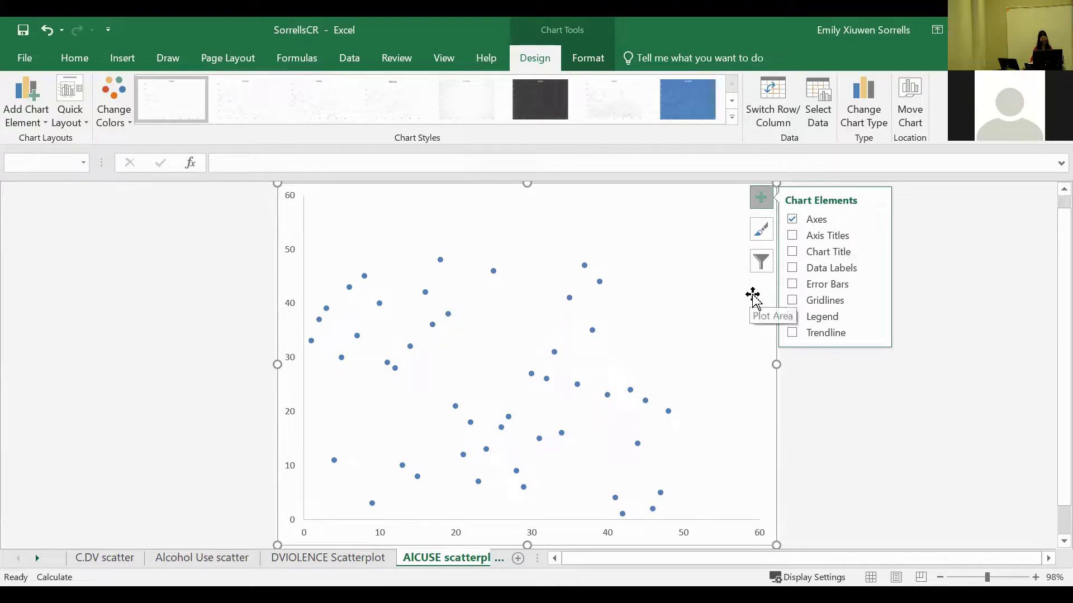
pyautogui.click(793, 236)
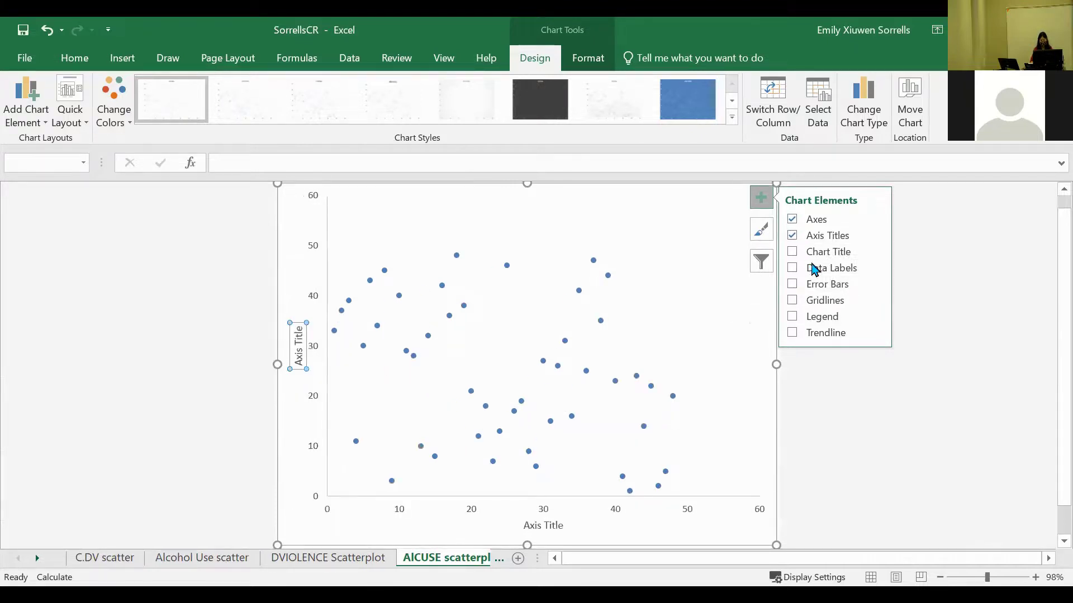
# - Title the horizontal axis "Conscientiousness" and the vertical axis "Alcohol Use"
pyautogui.click(544, 523)
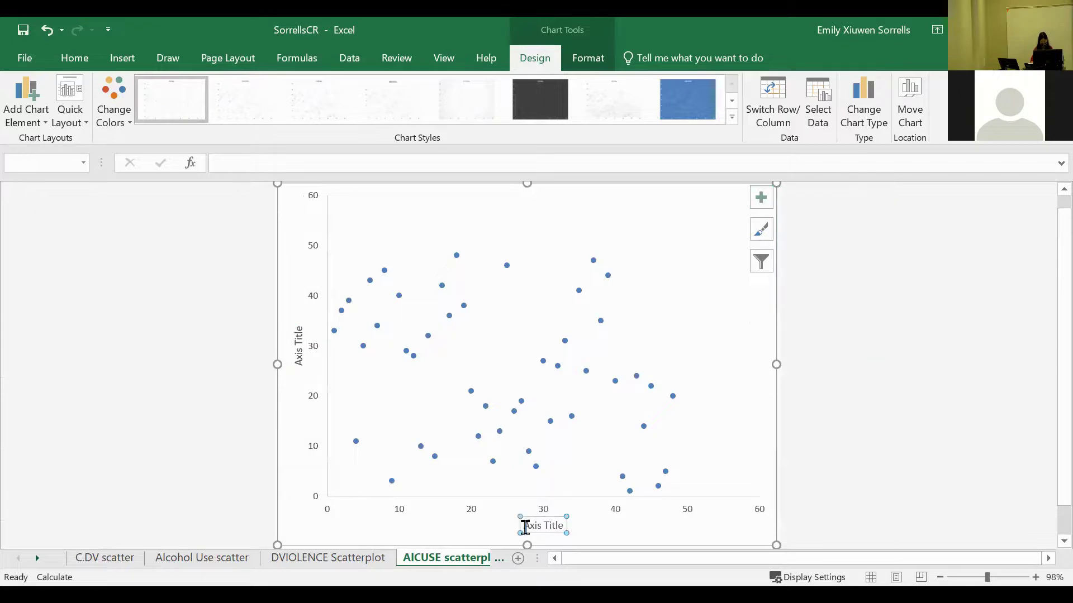
pyautogui.moveTo(526, 527); pyautogui.dragTo(575, 527)
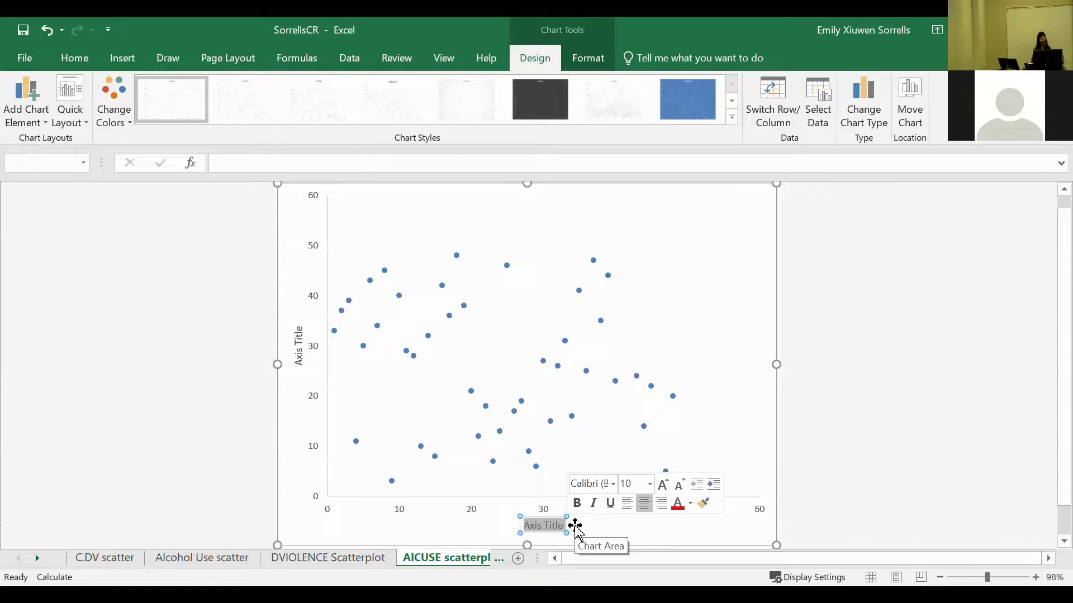
pyautogui.write('Conscient')
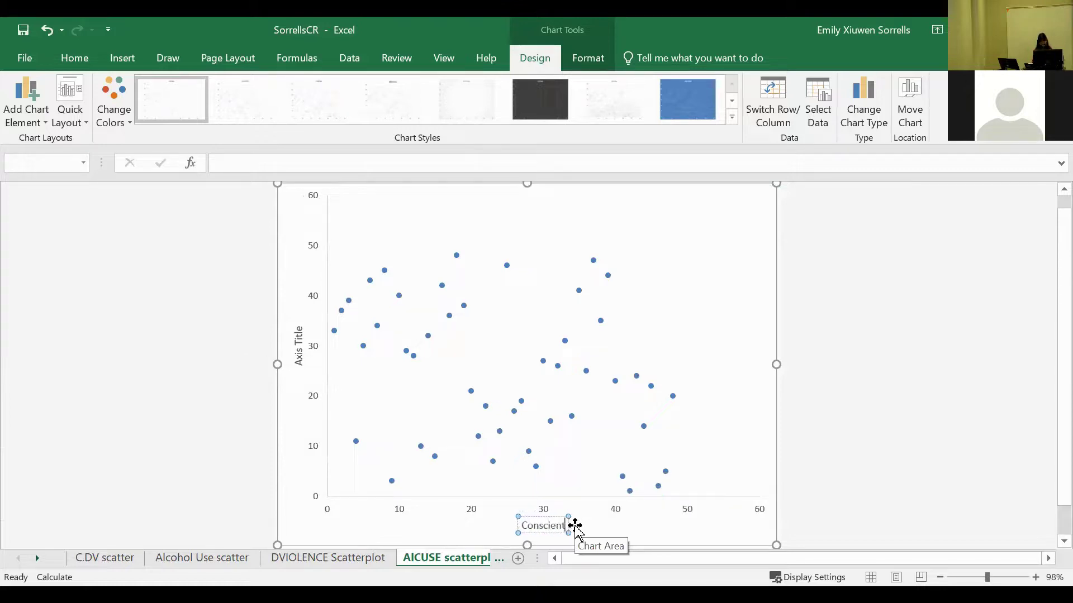
pyautogui.write('iousness')
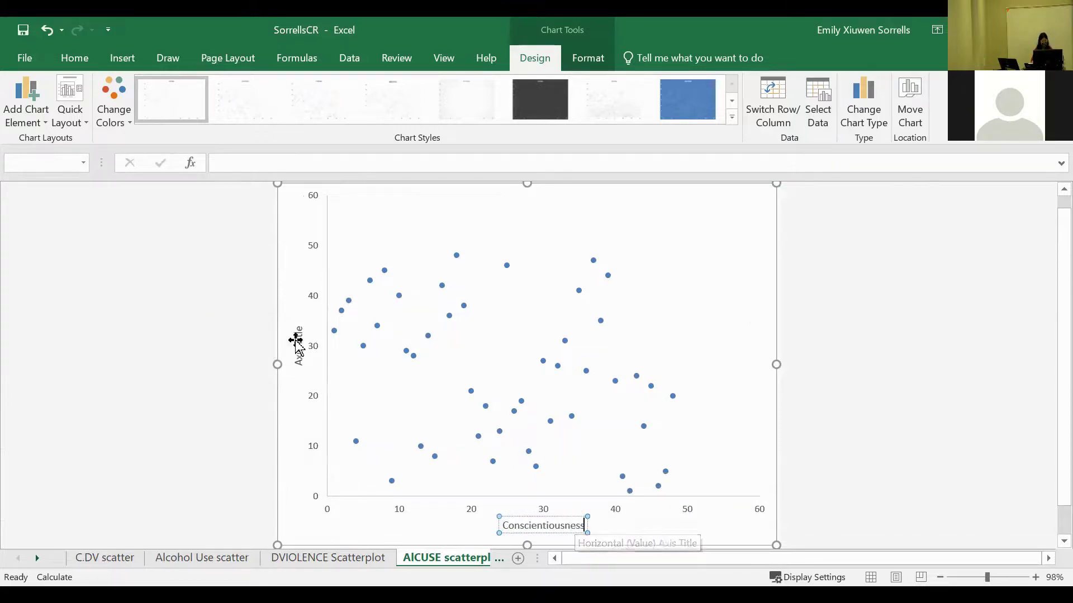
pyautogui.click(296, 358)
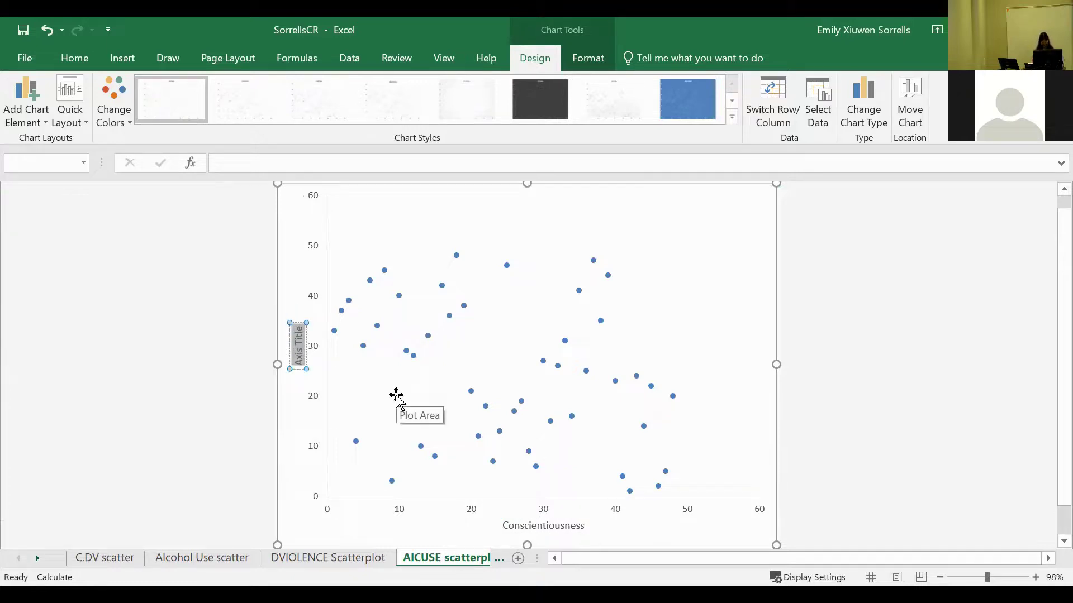
pyautogui.write('Alcohol Use')
pyautogui.click(892, 342)
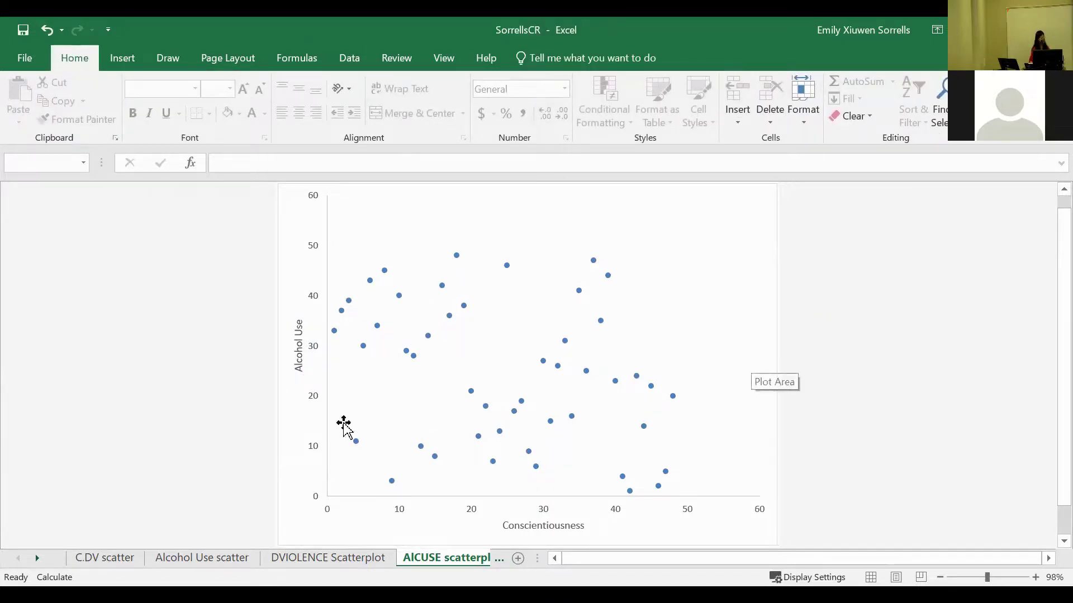
# - Set the font size of both axis titles to 20
pyautogui.click(297, 348)
pyautogui.moveTo(296, 319); pyautogui.dragTo(302, 366)
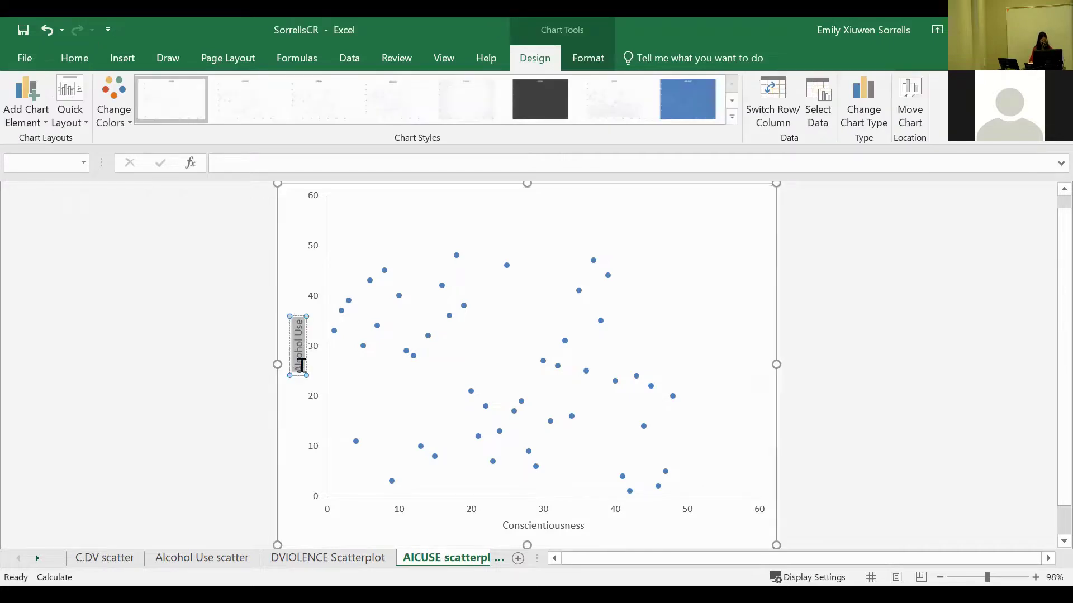
pyautogui.click(89, 59)
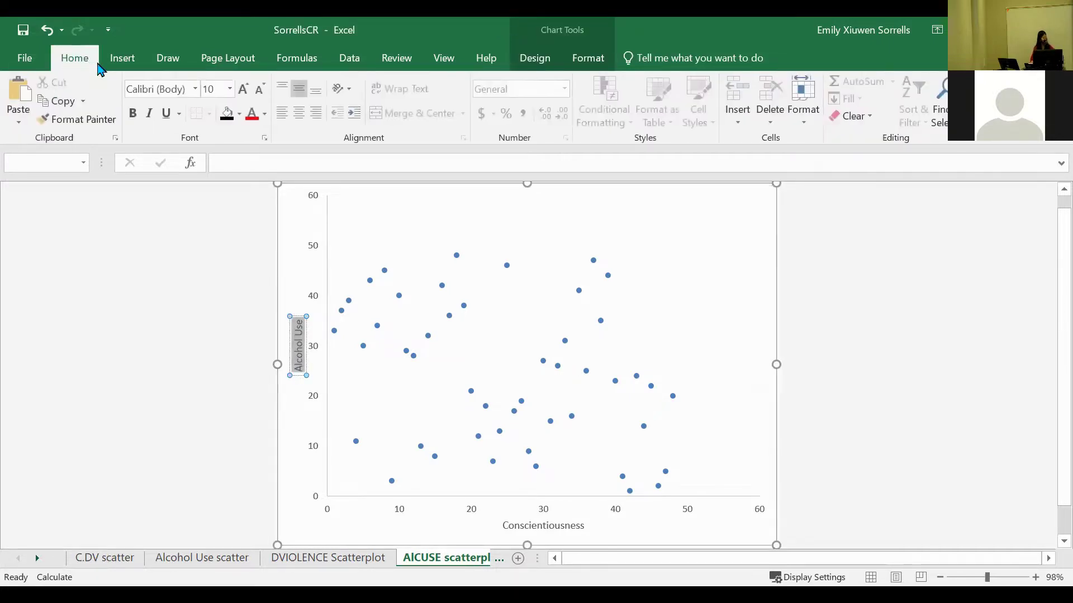
pyautogui.click(230, 89)
pyautogui.click(209, 300)
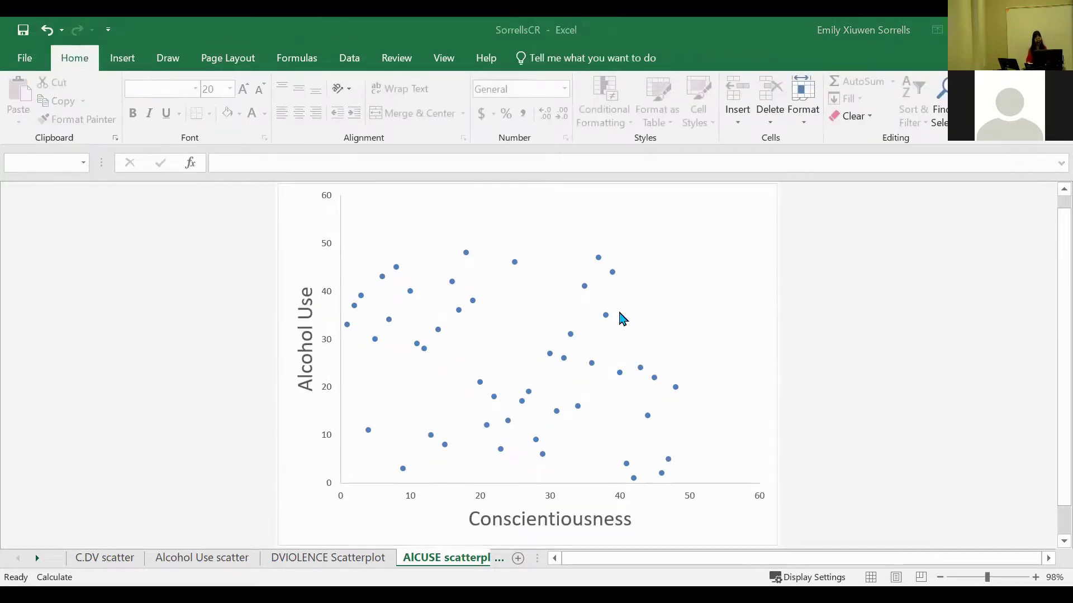
pyautogui.moveTo(515, 266)
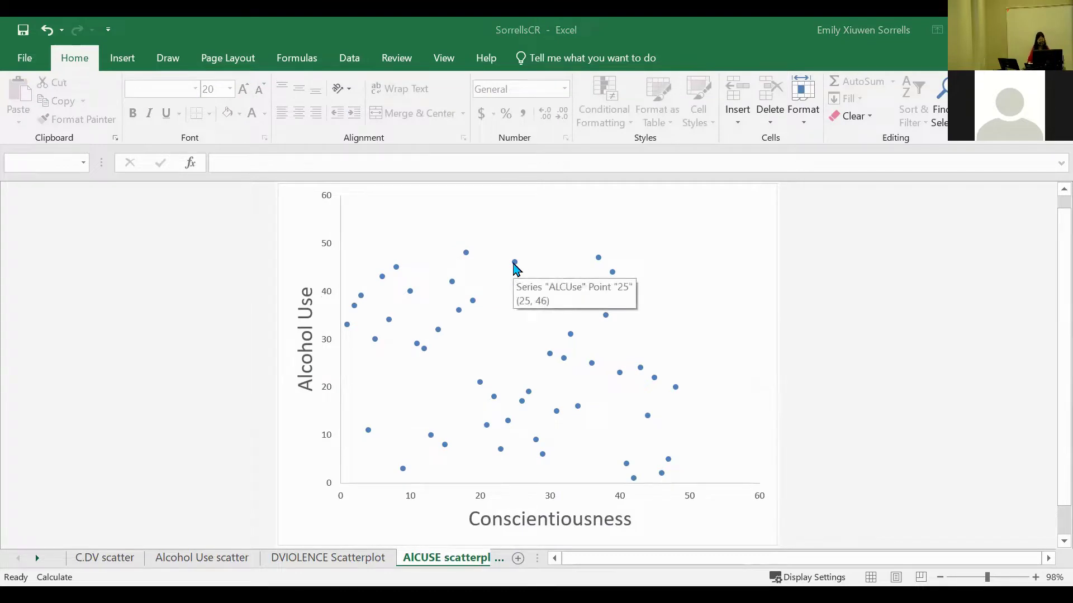
pyautogui.click(515, 264)
pyautogui.click(515, 264)
pyautogui.doubleClick(515, 264)
pyautogui.click(515, 261)
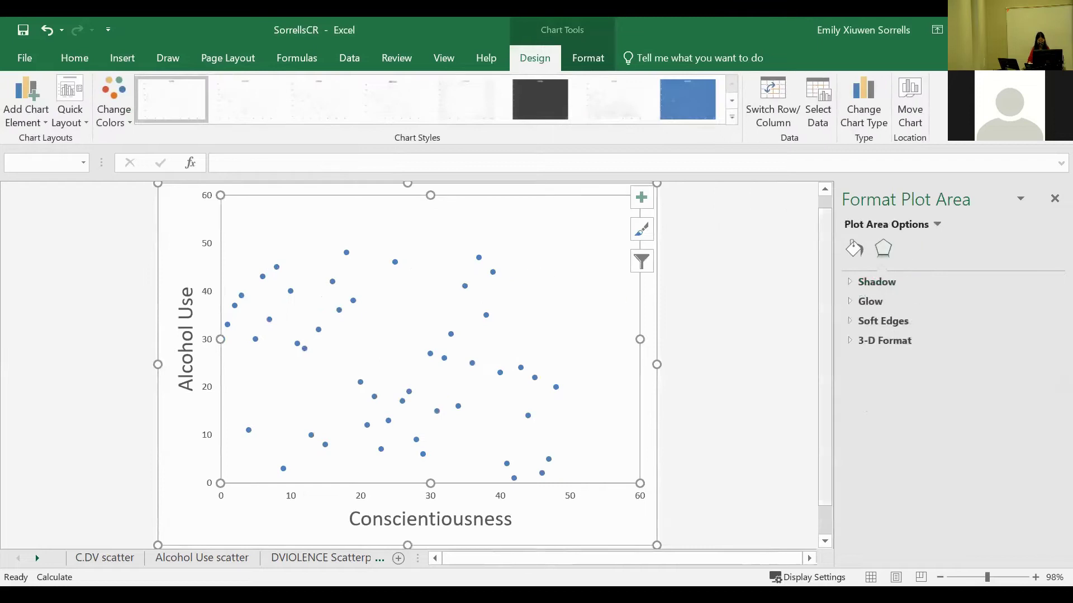
pyautogui.click(1055, 199)
pyautogui.click(831, 299)
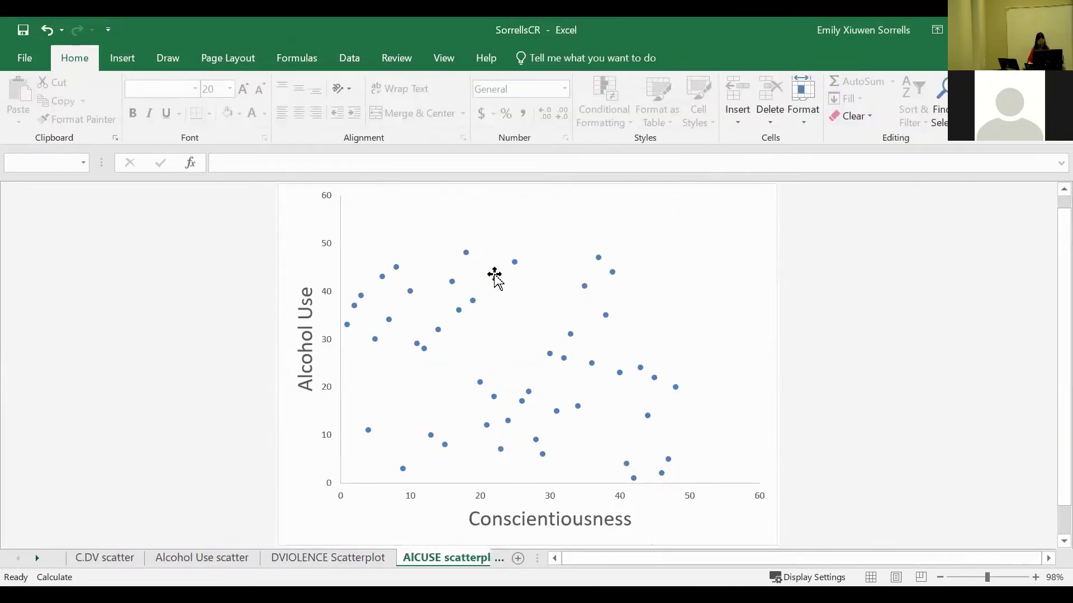
# - Fill the data series markers of the alcohol use scatterplot with black
pyautogui.doubleClick(515, 264)
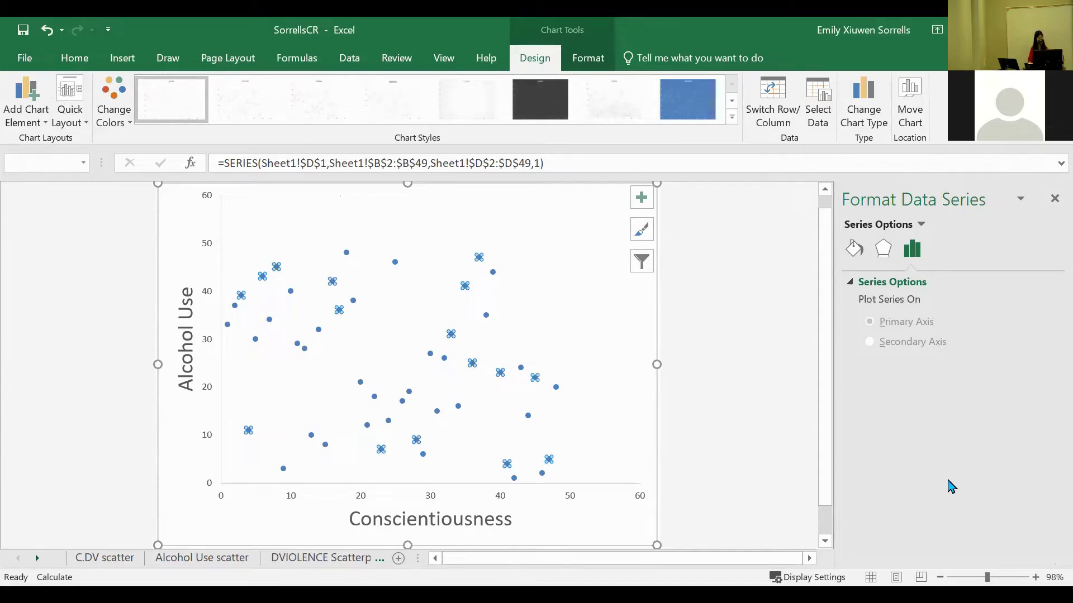
pyautogui.click(855, 257)
pyautogui.click(927, 282)
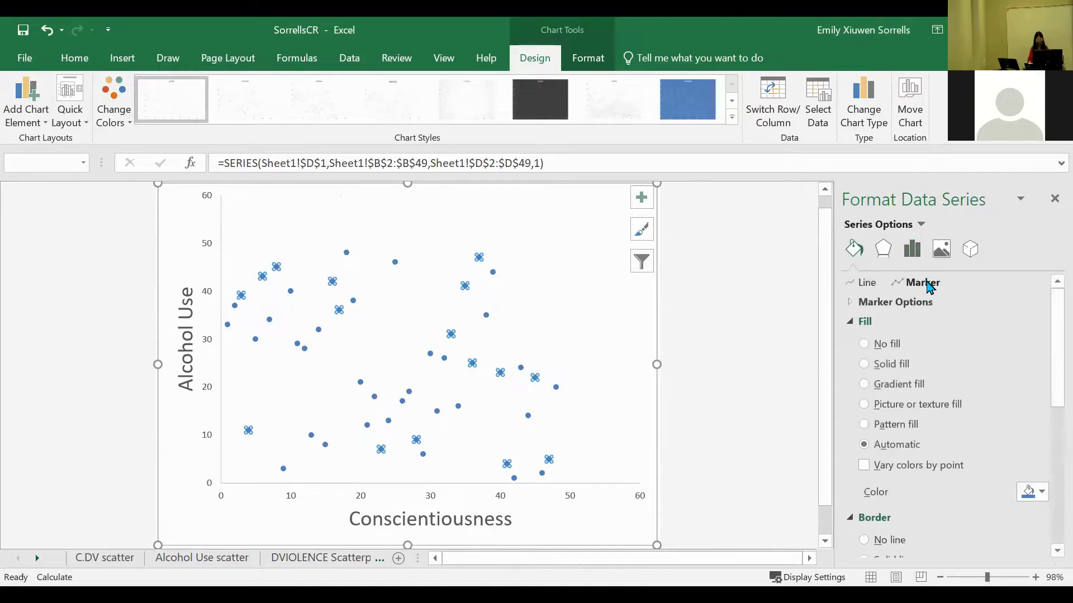
pyautogui.click(1031, 492)
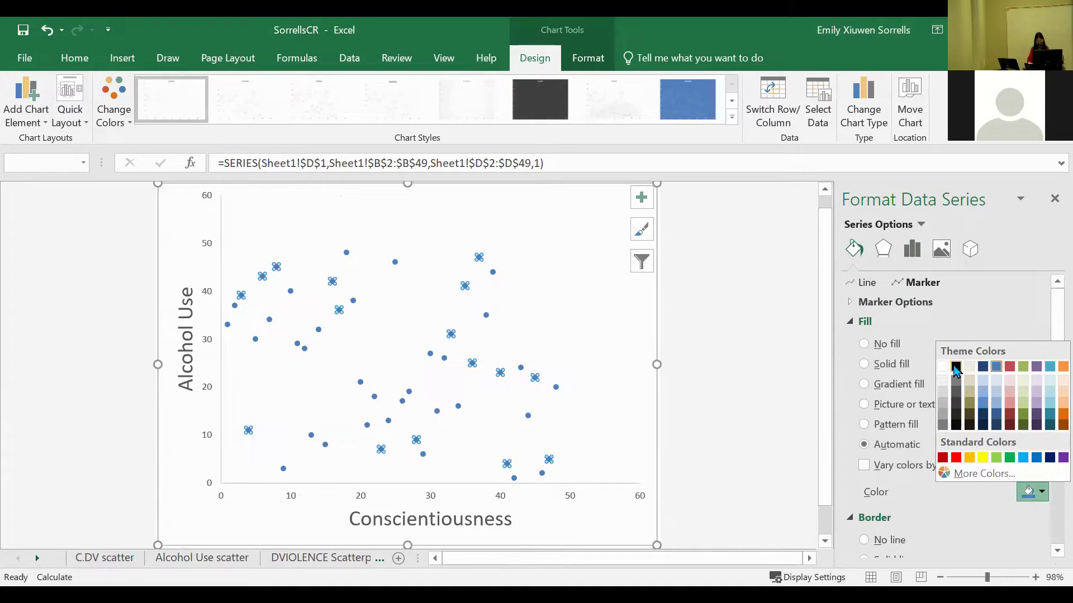
pyautogui.click(955, 370)
pyautogui.scroll(-3, 962, 408)
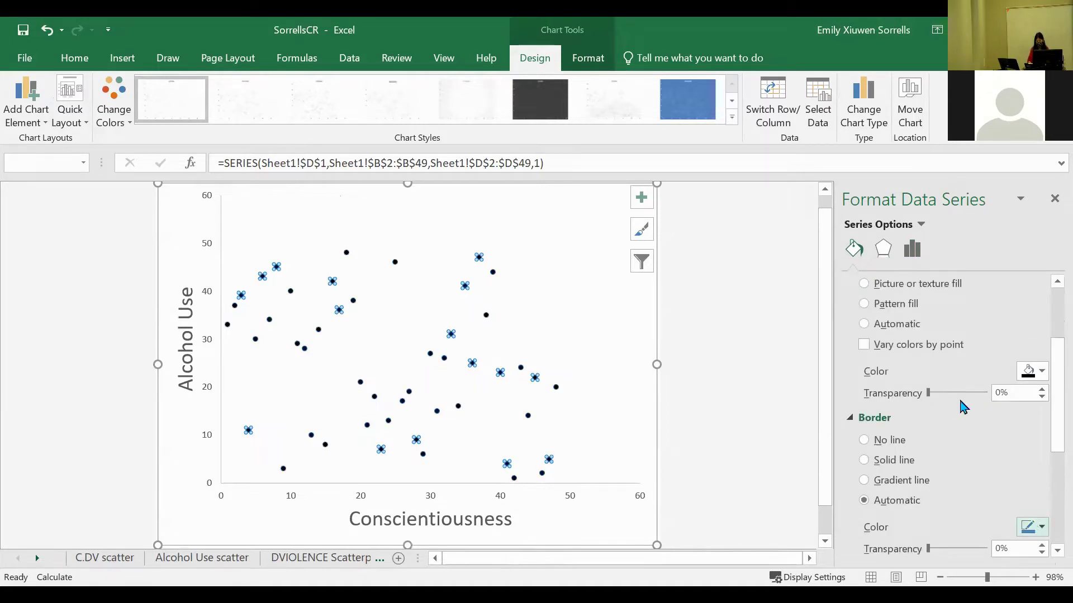
pyautogui.click(777, 362)
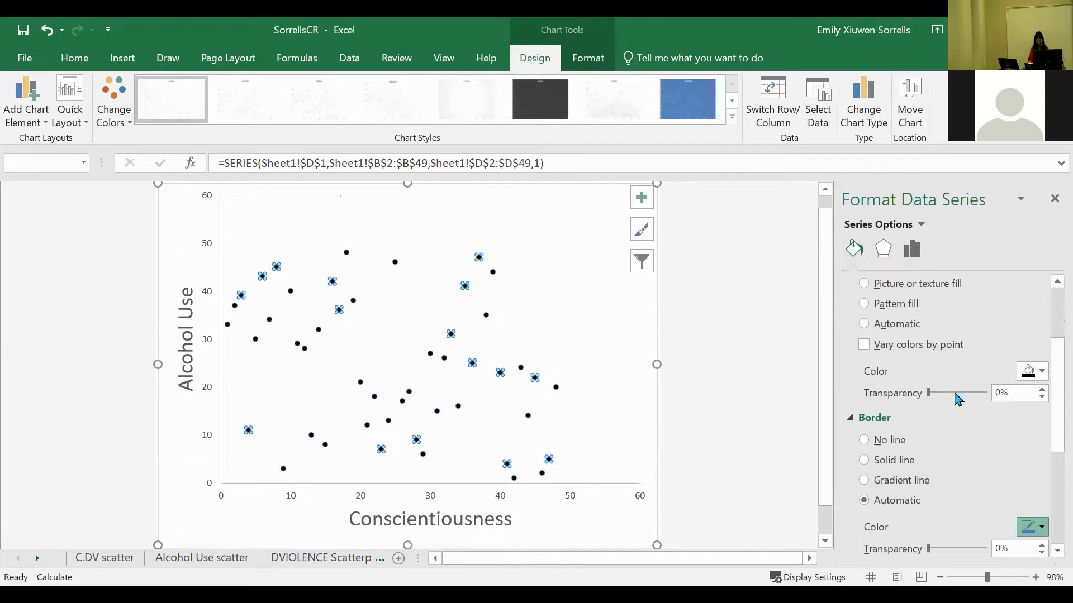
# - Finish formatting the data series and add a linear trendline to the alcohol use scatterplot
pyautogui.click(1055, 198)
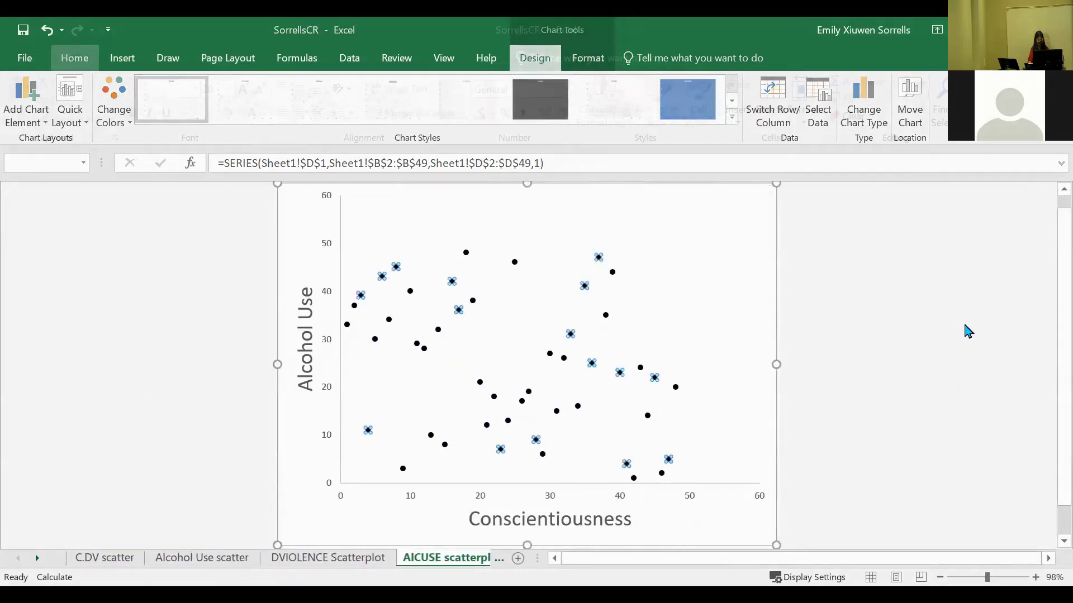
pyautogui.click(967, 330)
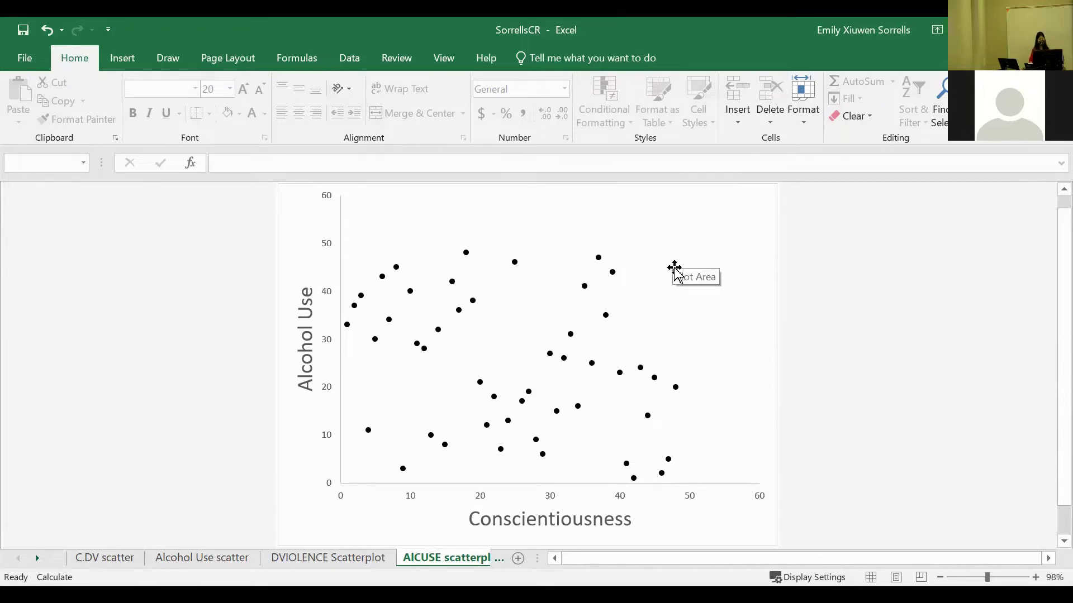
pyautogui.click(763, 204)
pyautogui.click(761, 199)
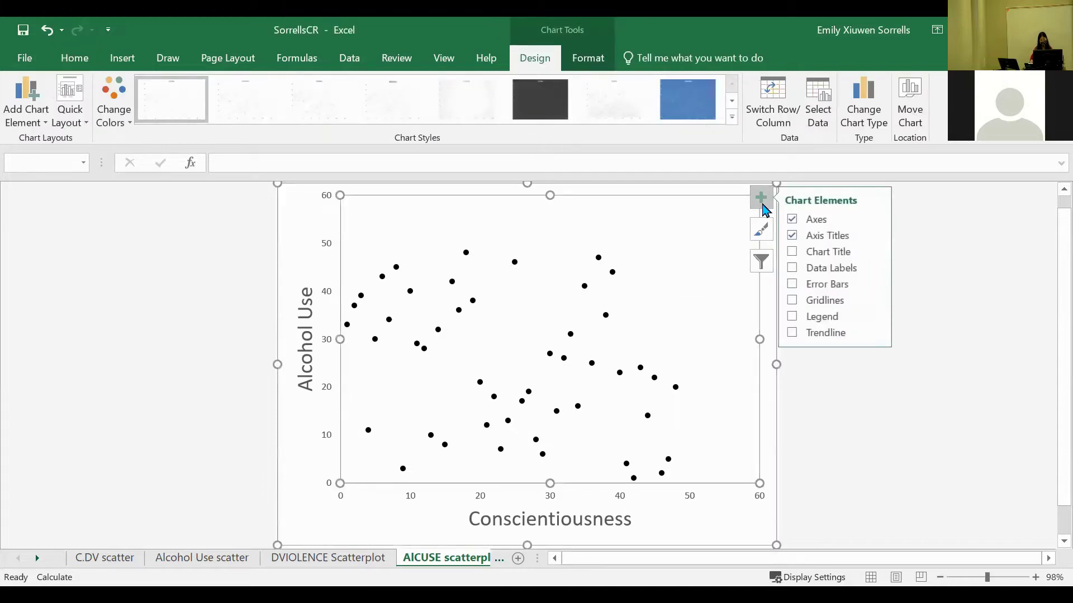
pyautogui.click(792, 333)
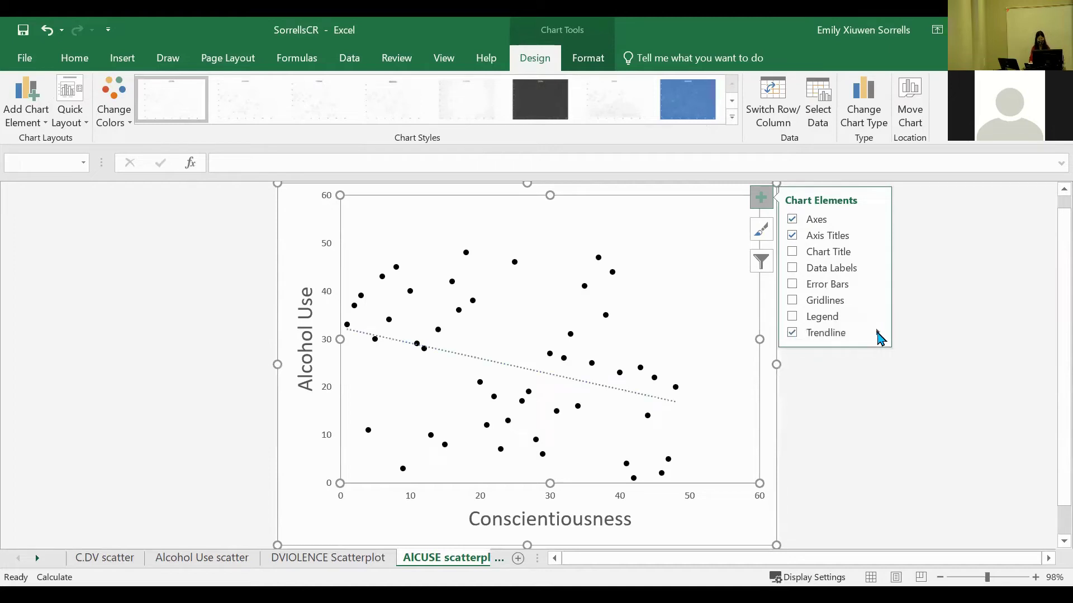
# - Display the trendline's equation and R-squared value on the alcohol use scatterplot
pyautogui.click(878, 335)
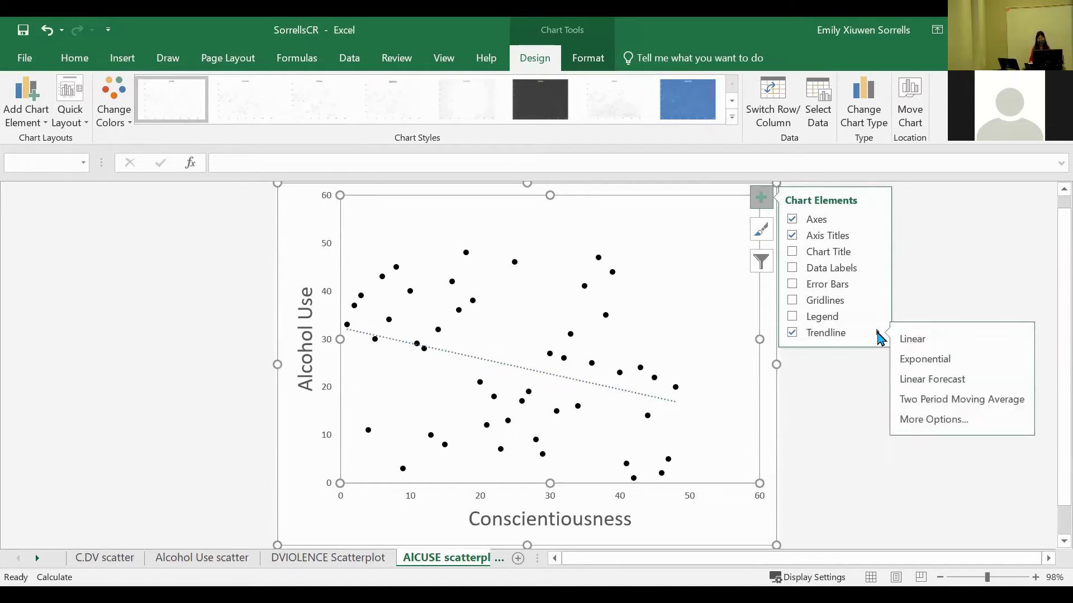
pyautogui.click(932, 420)
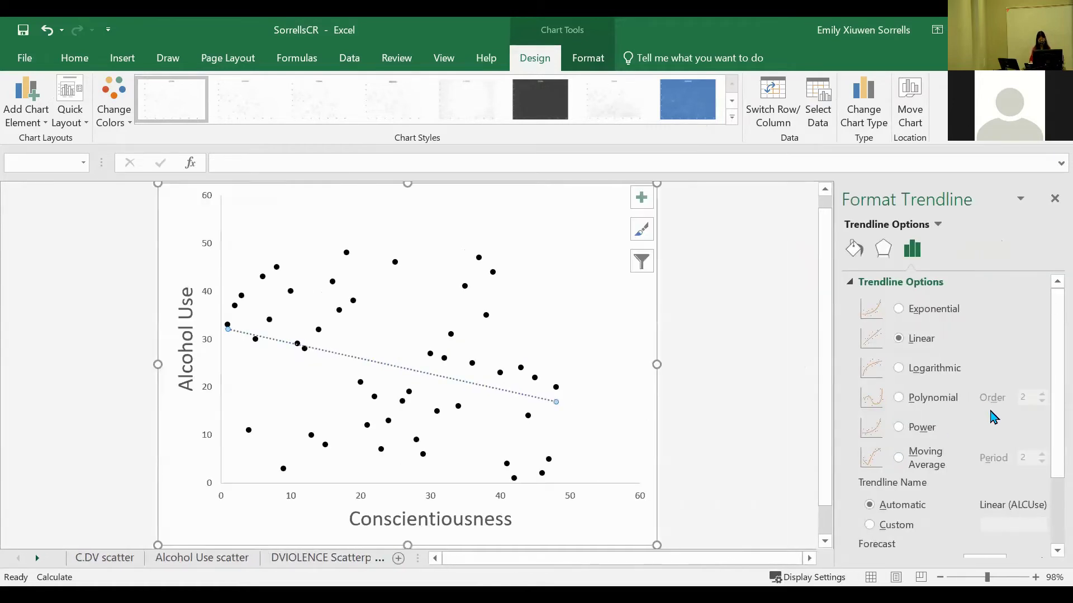
pyautogui.scroll(-3, 989, 414)
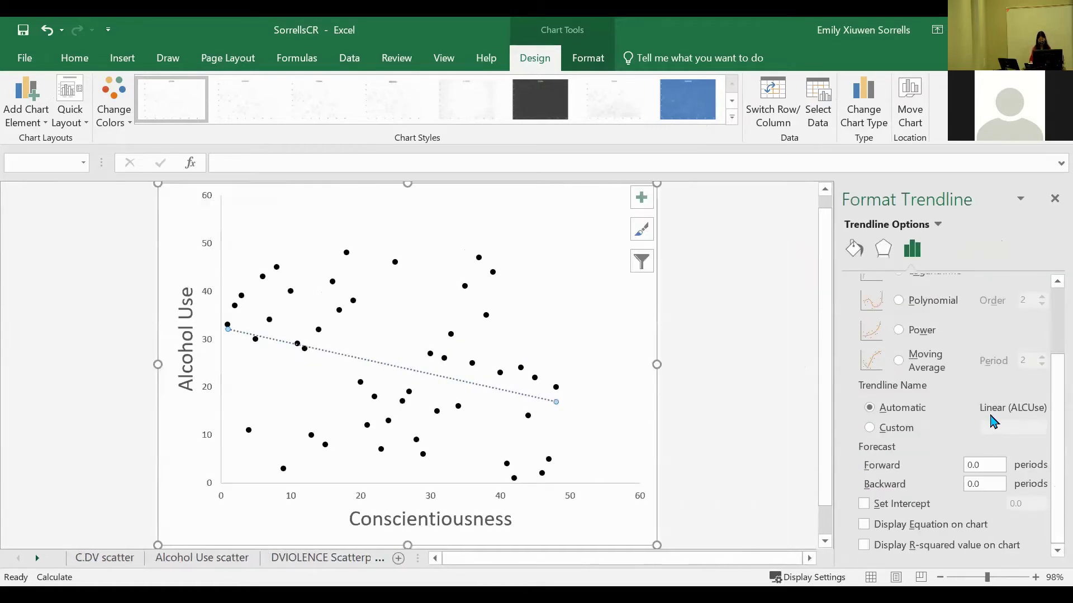
pyautogui.click(864, 525)
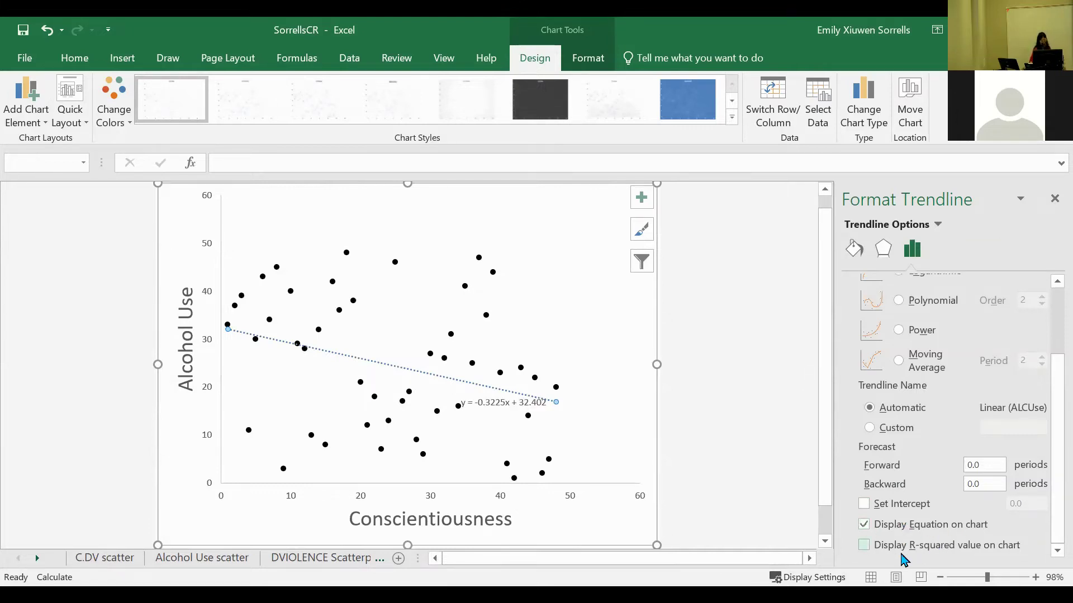
pyautogui.click(864, 545)
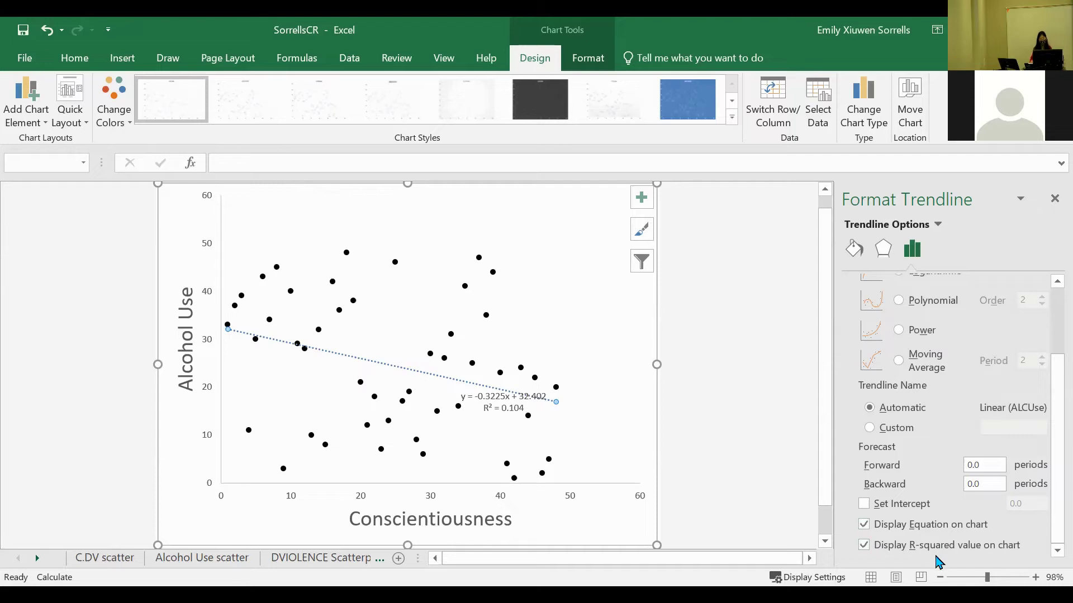